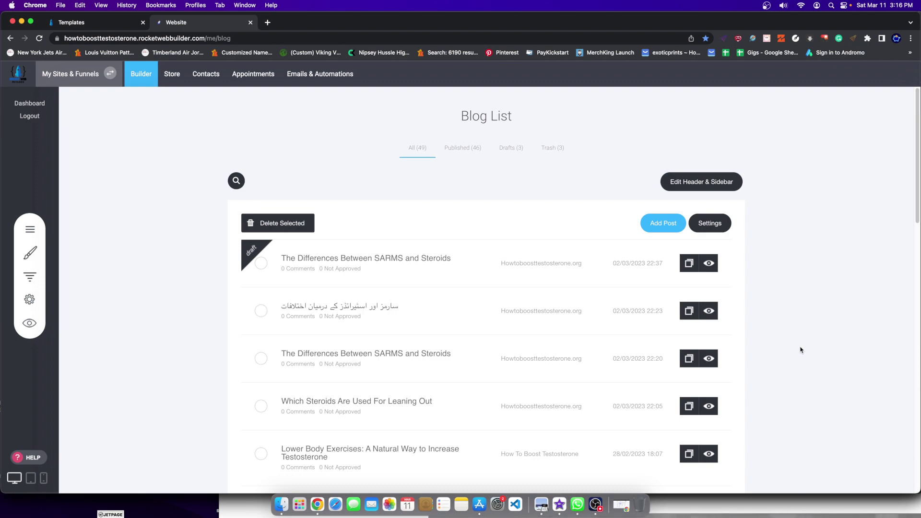
- Scroll down the Blog List of 49 posts and back to the top
{"action": "scroll", "coordinate": [535, 315], "scroll_direction": "down", "scroll_amount": 5}
{"action": "scroll", "coordinate": [470, 318], "scroll_direction": "up", "scroll_amount": 5}
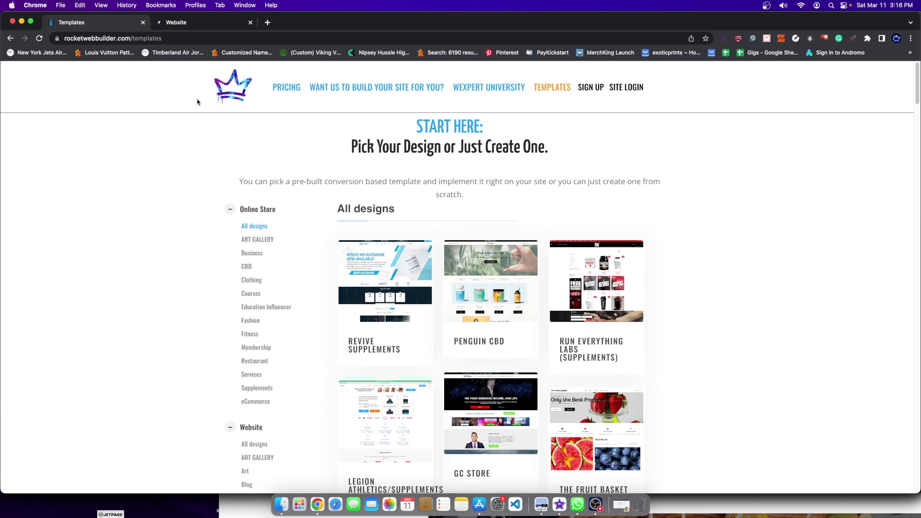
- Look over the RocketWebBuilder templates and pricing plans, then return to the site's Blog List
{"action": "left_click", "coordinate": [236, 84]}
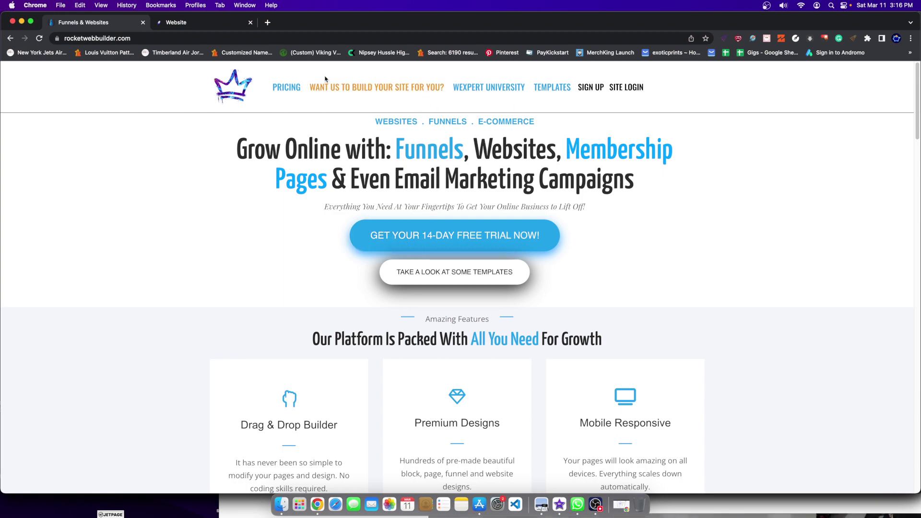
{"action": "left_click", "coordinate": [566, 90]}
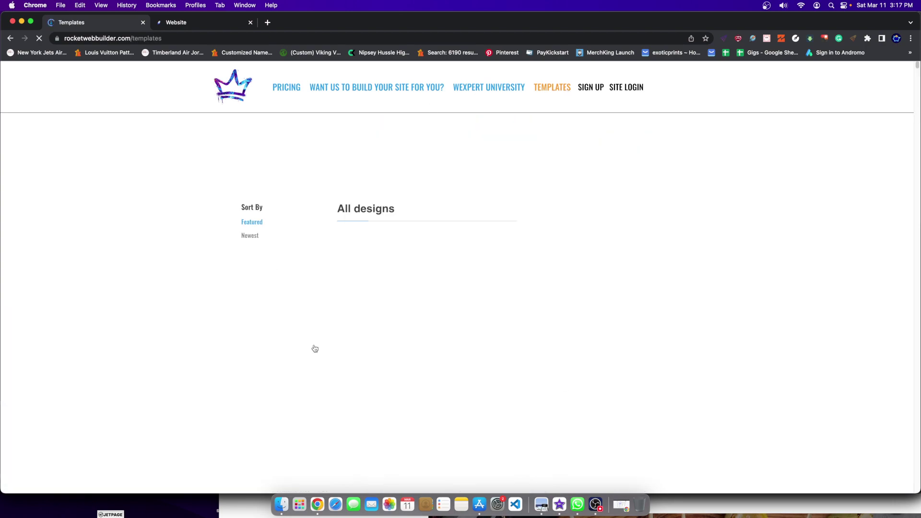
{"action": "scroll", "coordinate": [379, 240], "scroll_direction": "down", "scroll_amount": 10}
{"action": "scroll", "coordinate": [395, 222], "scroll_direction": "up", "scroll_amount": 10}
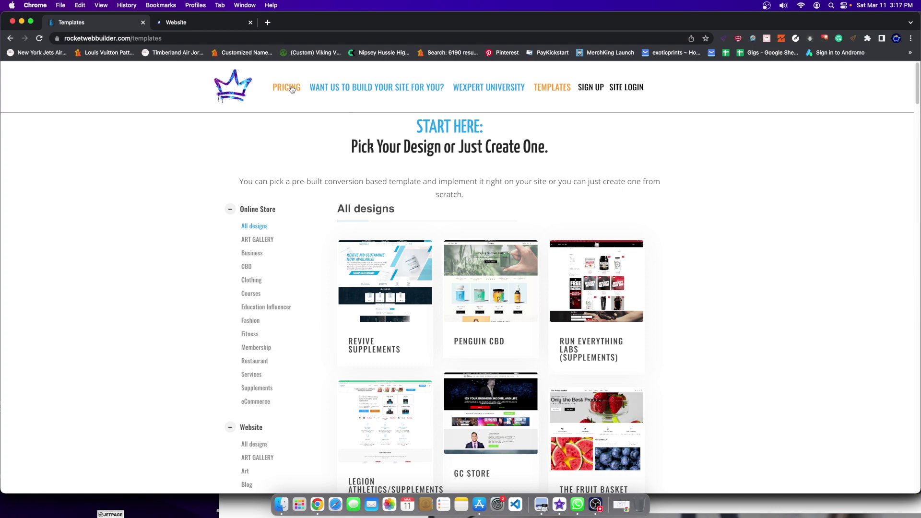
{"action": "left_click", "coordinate": [291, 88]}
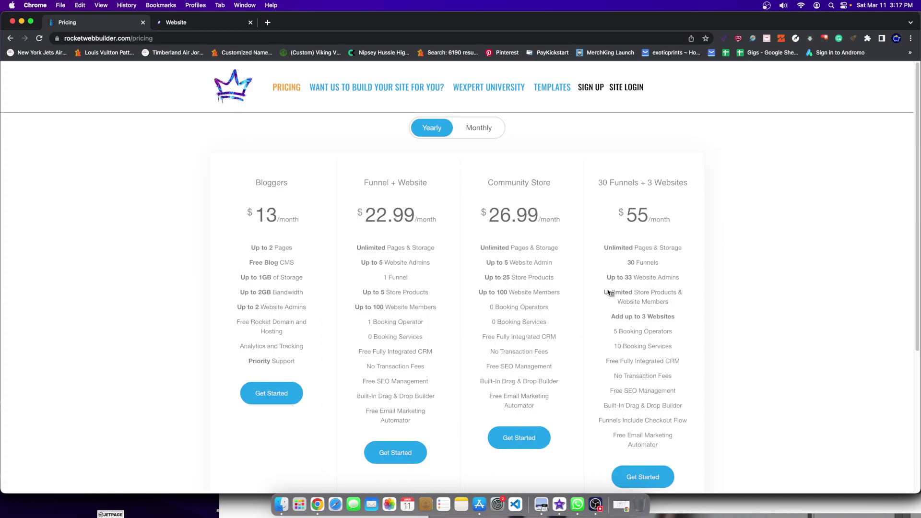
{"action": "left_click", "coordinate": [187, 23]}
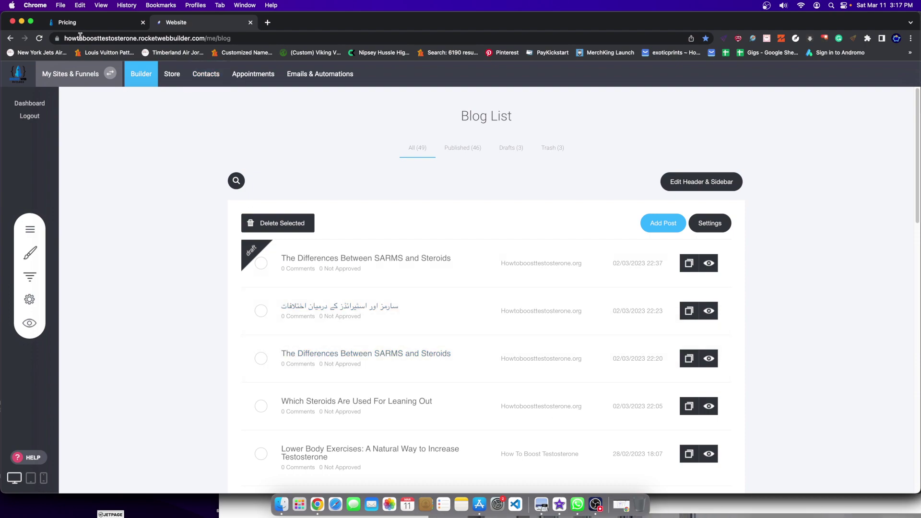
{"action": "left_click", "coordinate": [96, 24]}
{"action": "left_click", "coordinate": [184, 25]}
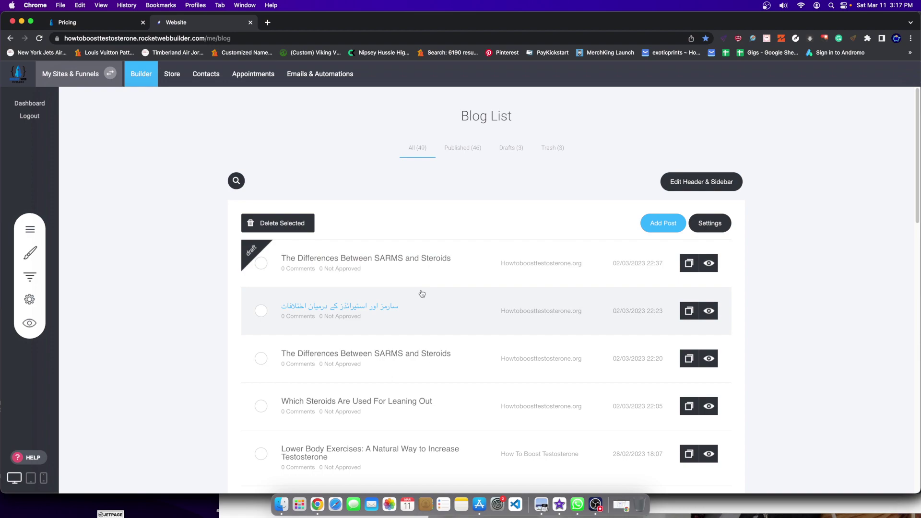
{"action": "scroll", "coordinate": [424, 307], "scroll_direction": "down", "scroll_amount": 4}
{"action": "scroll", "coordinate": [382, 238], "scroll_direction": "up", "scroll_amount": 4}
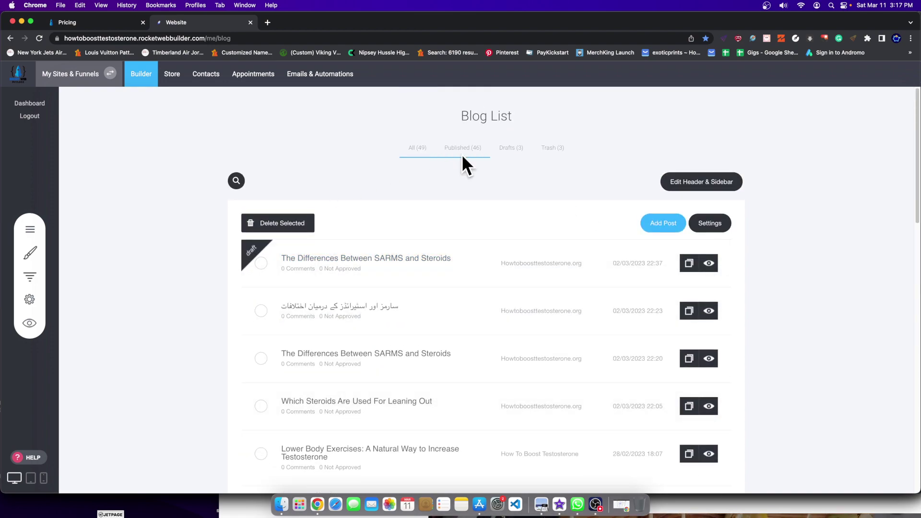
{"action": "left_click", "coordinate": [664, 223]}
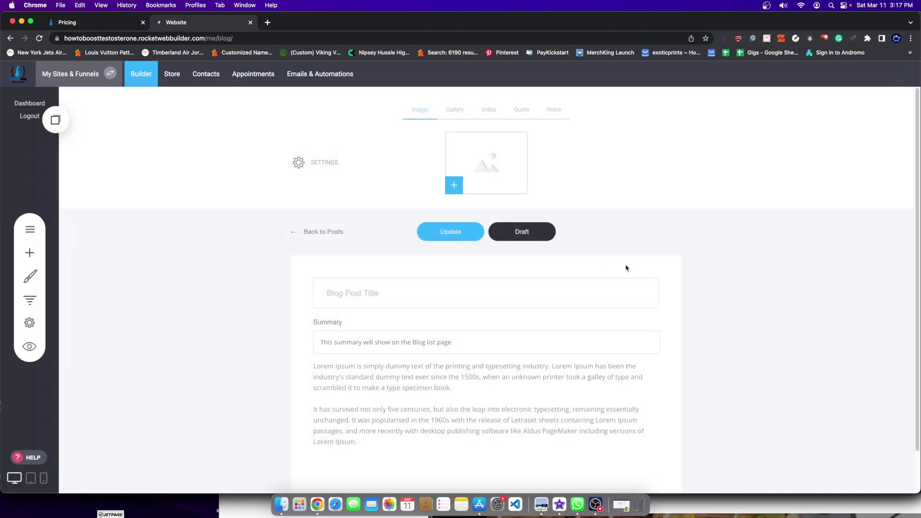
{"action": "scroll", "coordinate": [547, 332], "scroll_direction": "down", "scroll_amount": 1}
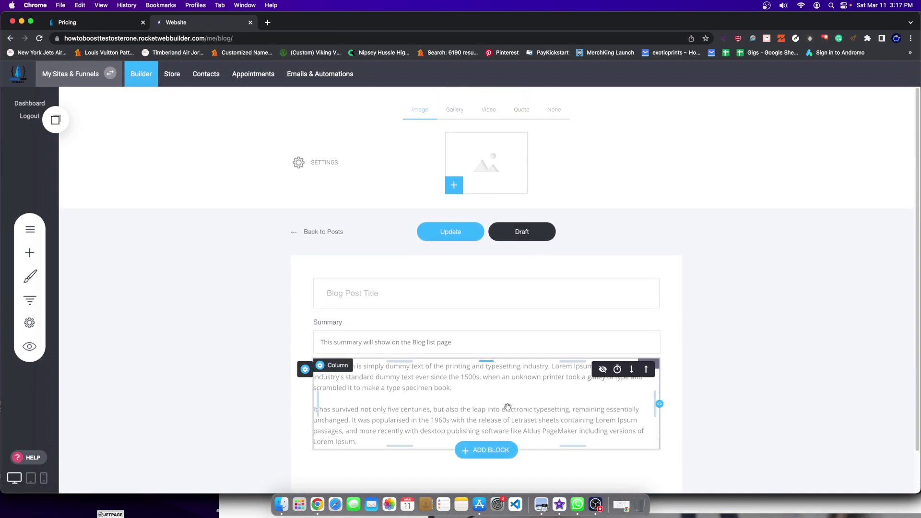
{"action": "left_click", "coordinate": [293, 186]}
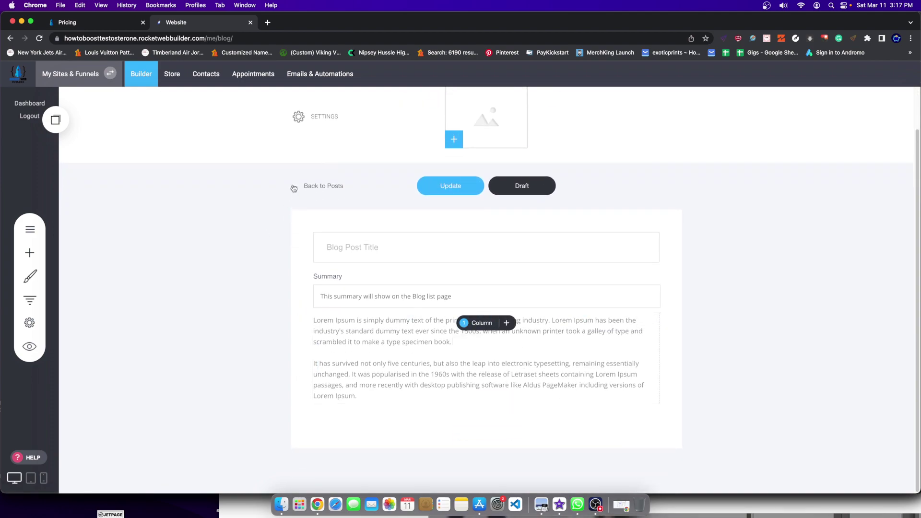
{"action": "scroll", "coordinate": [446, 331], "scroll_direction": "down", "scroll_amount": 3}
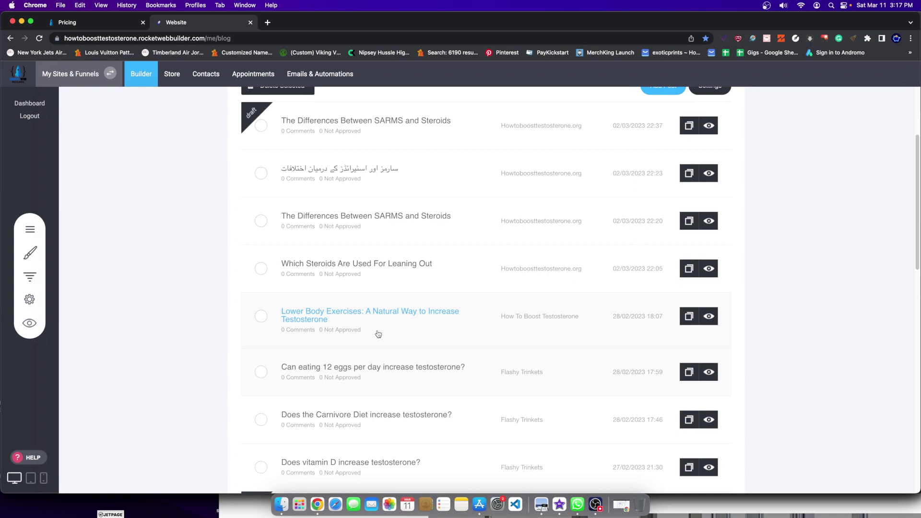
{"action": "left_click", "coordinate": [377, 263]}
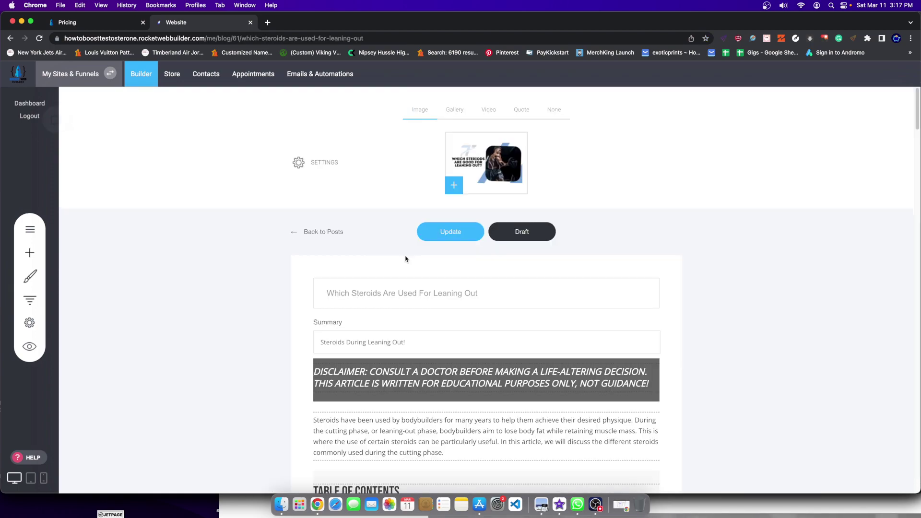
{"action": "scroll", "coordinate": [460, 287], "scroll_direction": "down", "scroll_amount": 12}
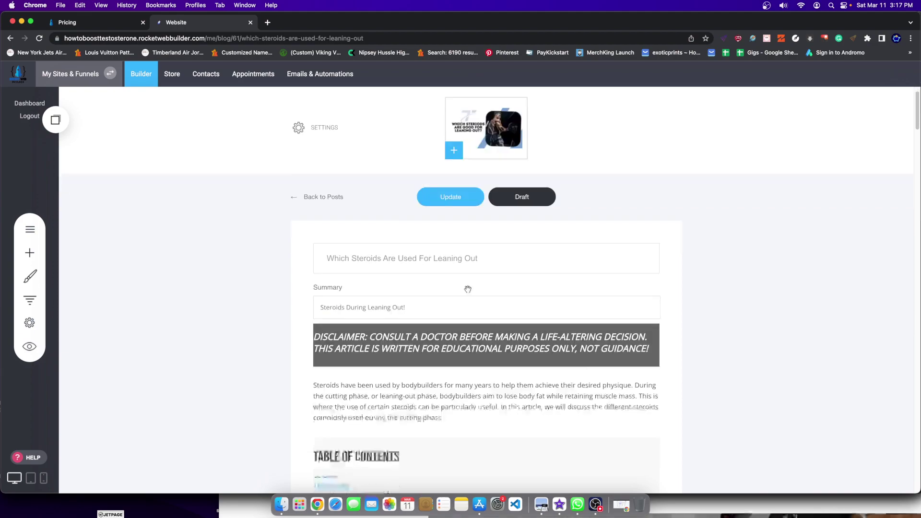
{"action": "scroll", "coordinate": [428, 250], "scroll_direction": "down", "scroll_amount": 20}
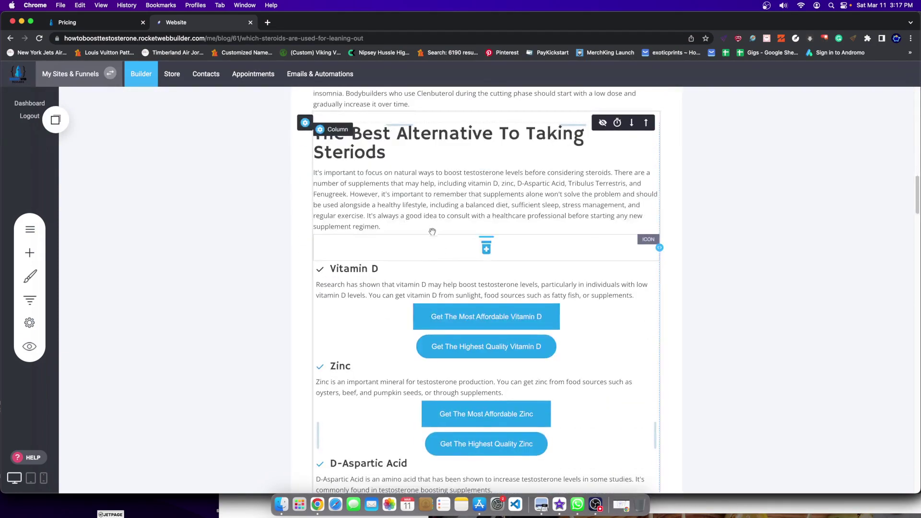
{"action": "scroll", "coordinate": [499, 254], "scroll_direction": "down", "scroll_amount": 20}
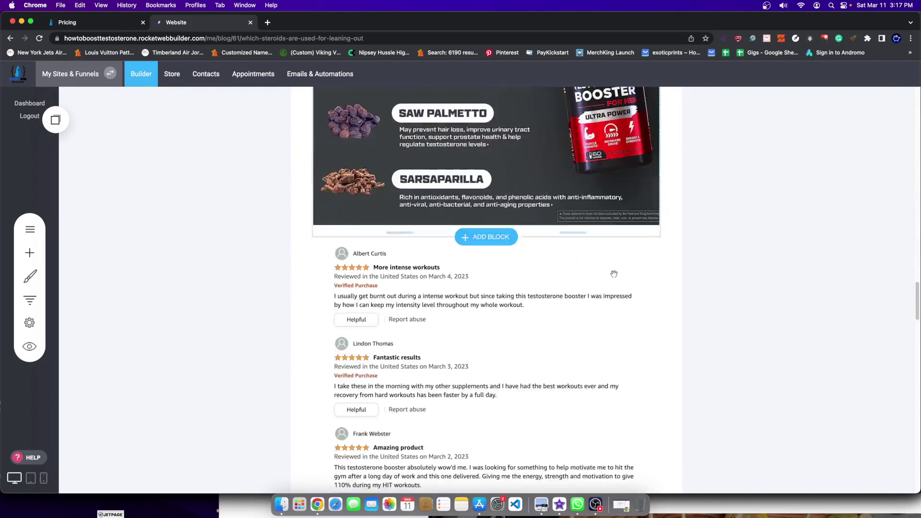
{"action": "scroll", "coordinate": [482, 241], "scroll_direction": "down", "scroll_amount": 5}
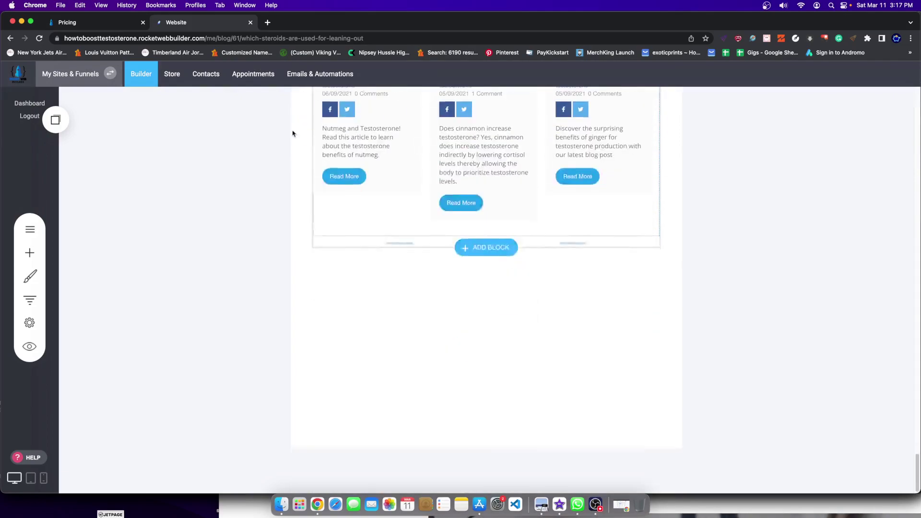
{"action": "scroll", "coordinate": [359, 186], "scroll_direction": "up", "scroll_amount": 20}
{"action": "scroll", "coordinate": [359, 187], "scroll_direction": "up", "scroll_amount": 20}
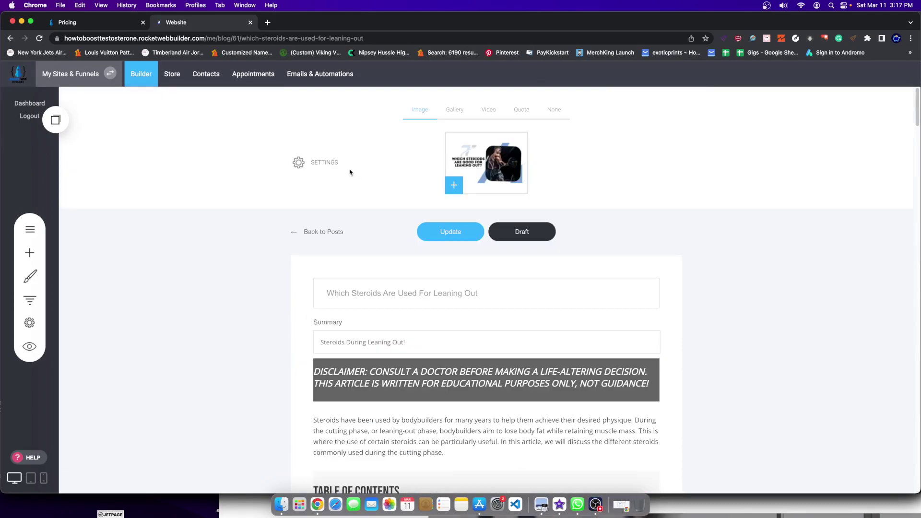
{"action": "left_click", "coordinate": [305, 232]}
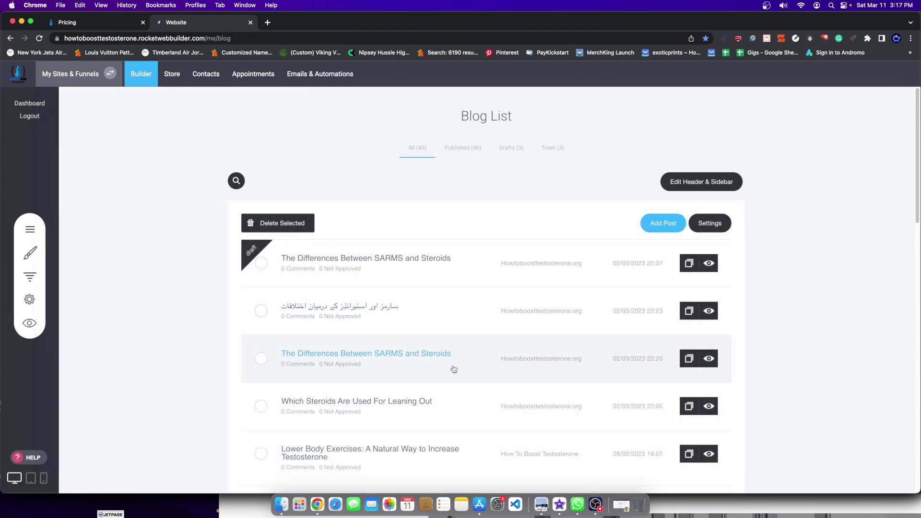
- Start a new blog post and scroll through the block template library
{"action": "left_click", "coordinate": [662, 223]}
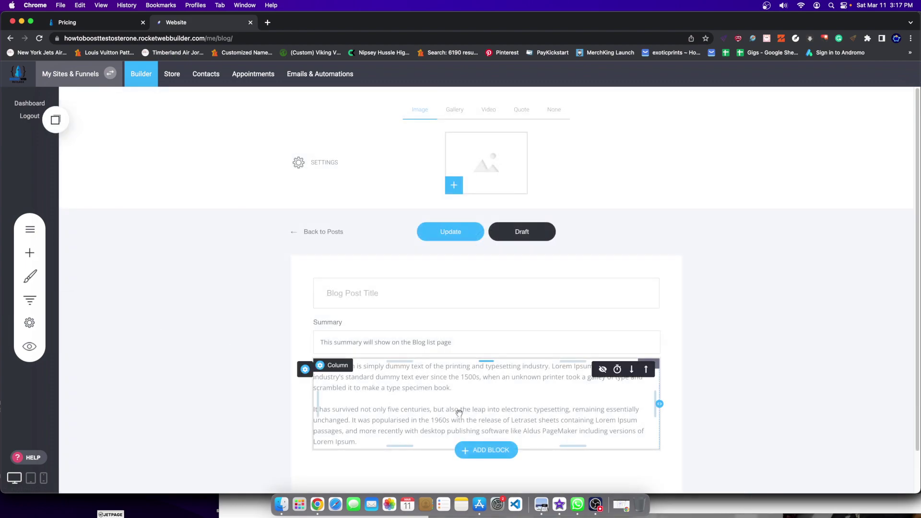
{"action": "left_click", "coordinate": [493, 454]}
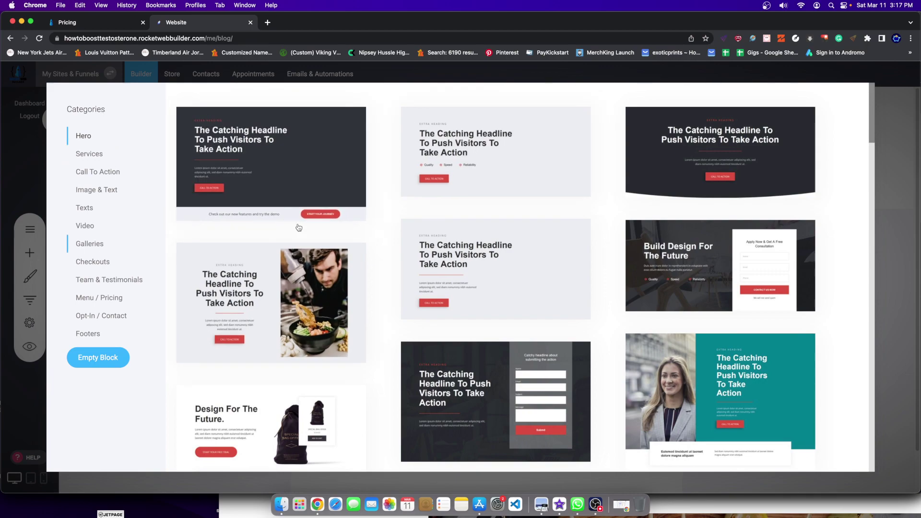
{"action": "scroll", "coordinate": [386, 239], "scroll_direction": "down", "scroll_amount": 12}
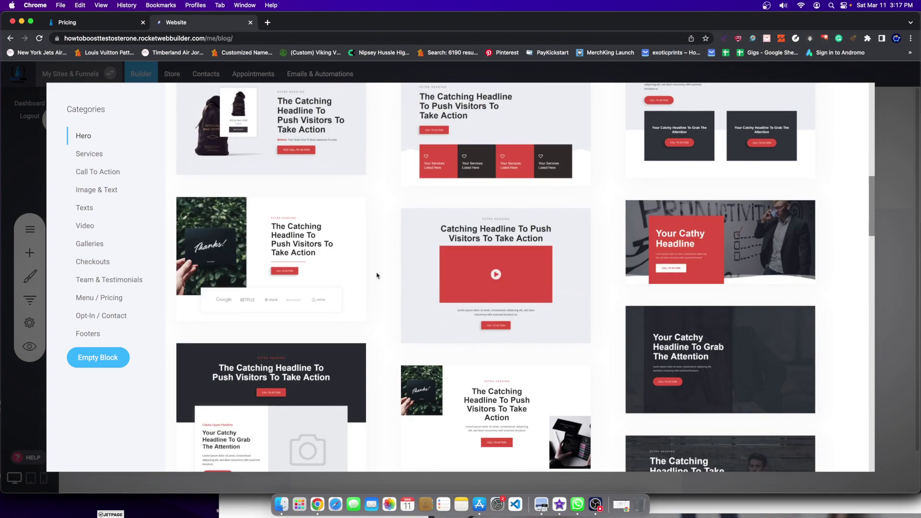
{"action": "scroll", "coordinate": [377, 275], "scroll_direction": "down", "scroll_amount": 15}
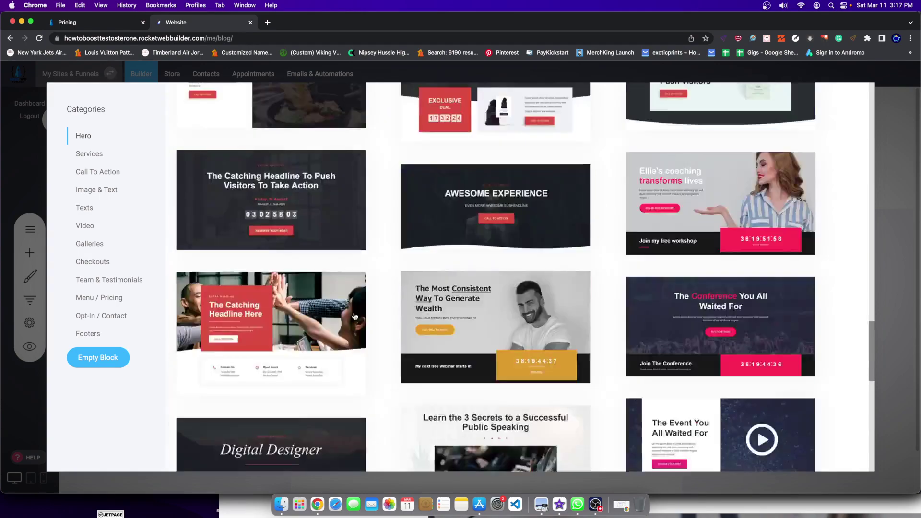
{"action": "scroll", "coordinate": [365, 303], "scroll_direction": "up", "scroll_amount": 20}
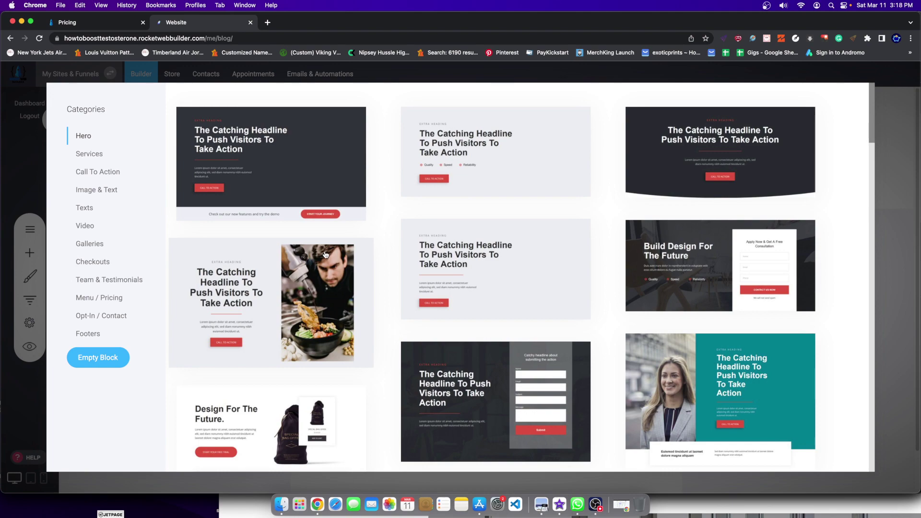
- Browse the Services, Call To Action, Image & Text, Video, Pricing, Opt-In and Hero blocks, closing without adding any
{"action": "left_click", "coordinate": [96, 158]}
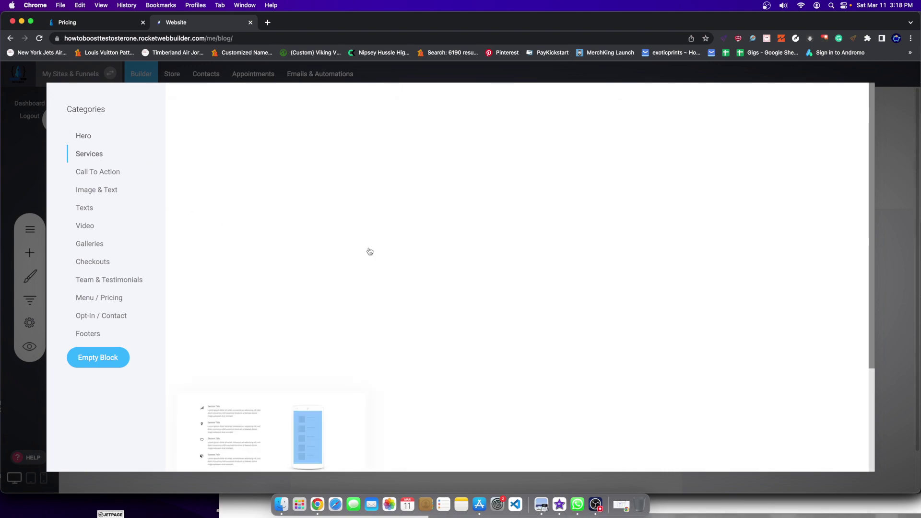
{"action": "left_click", "coordinate": [93, 172]}
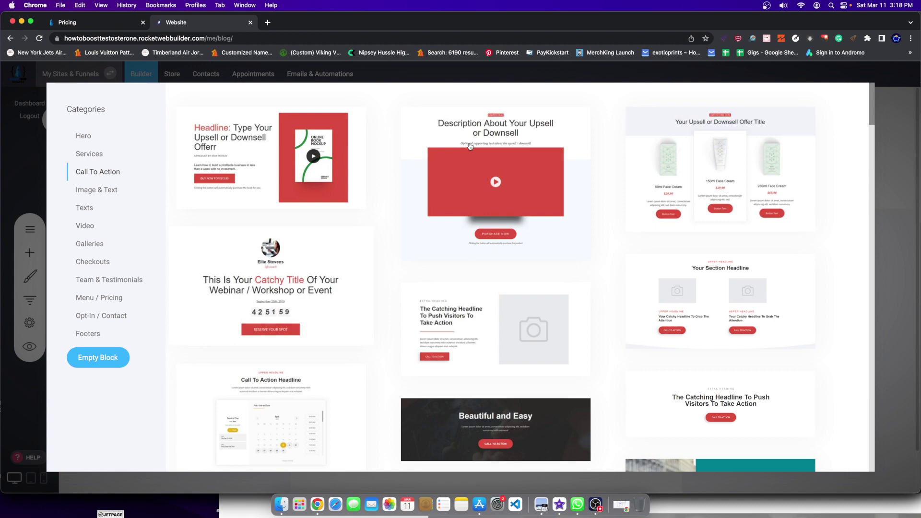
{"action": "left_click", "coordinate": [99, 189]}
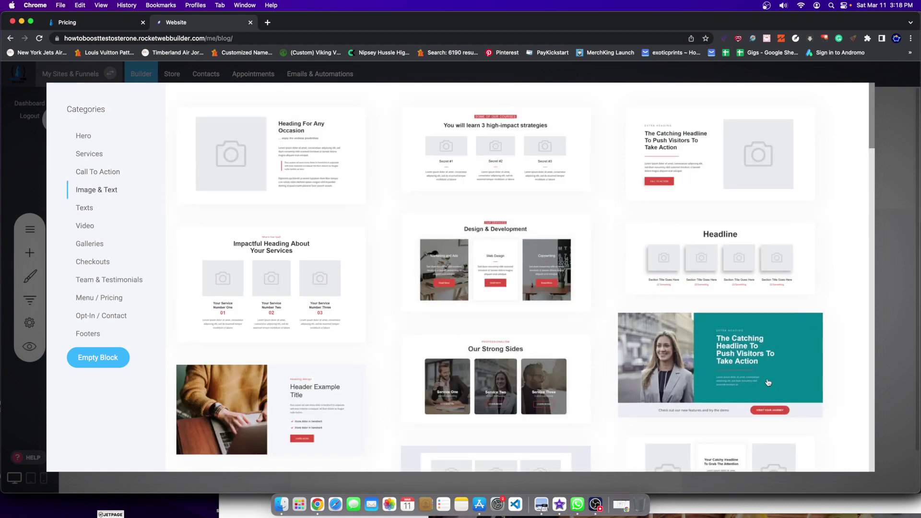
{"action": "left_click", "coordinate": [87, 210]}
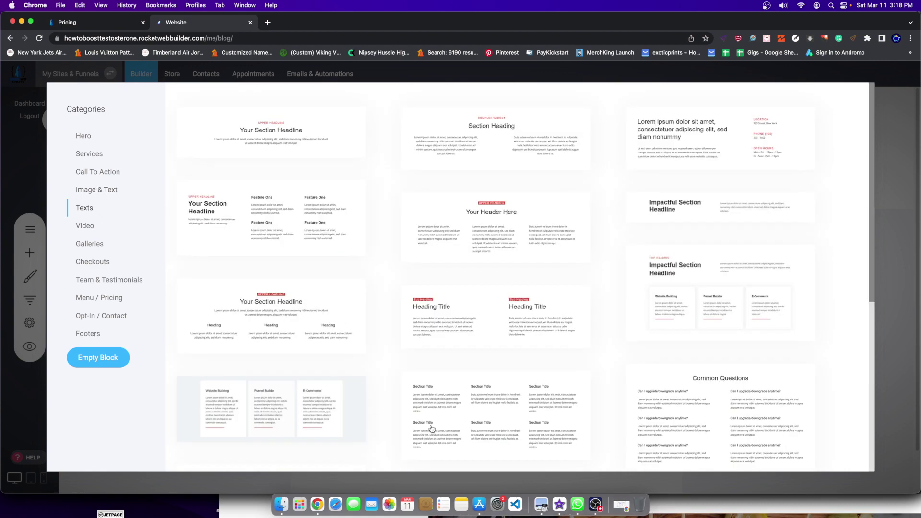
{"action": "left_click", "coordinate": [91, 226]}
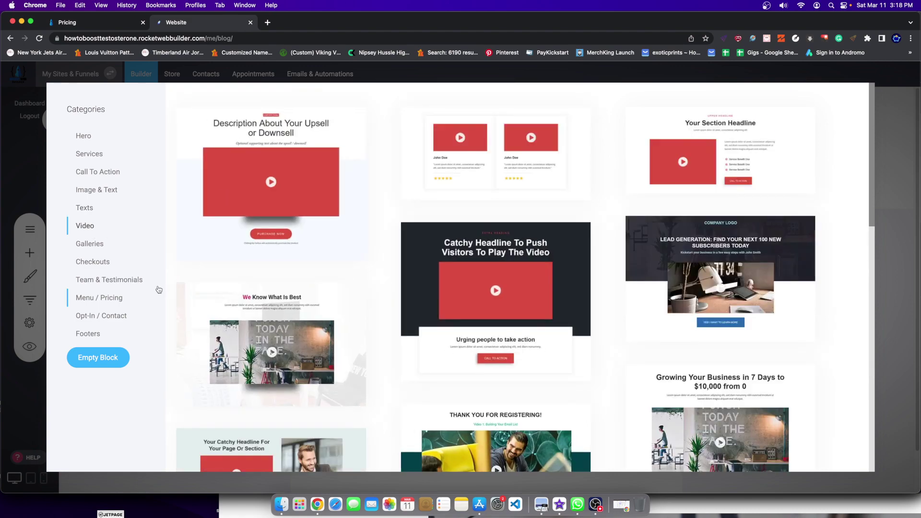
{"action": "left_click", "coordinate": [87, 173]}
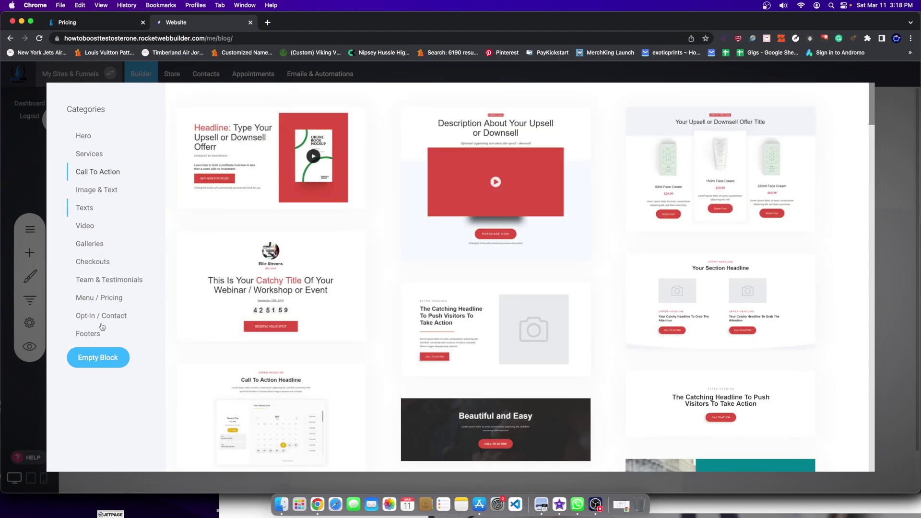
{"action": "left_click", "coordinate": [94, 298]}
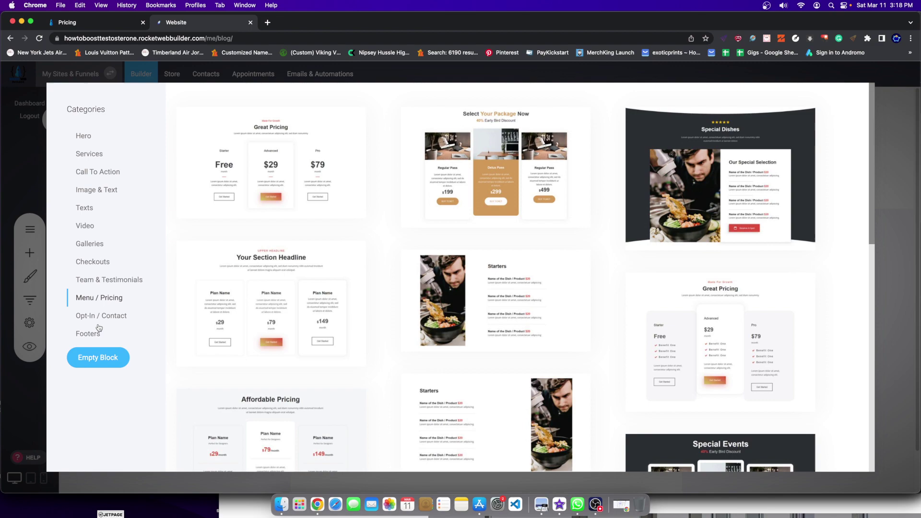
{"action": "left_click", "coordinate": [96, 316]}
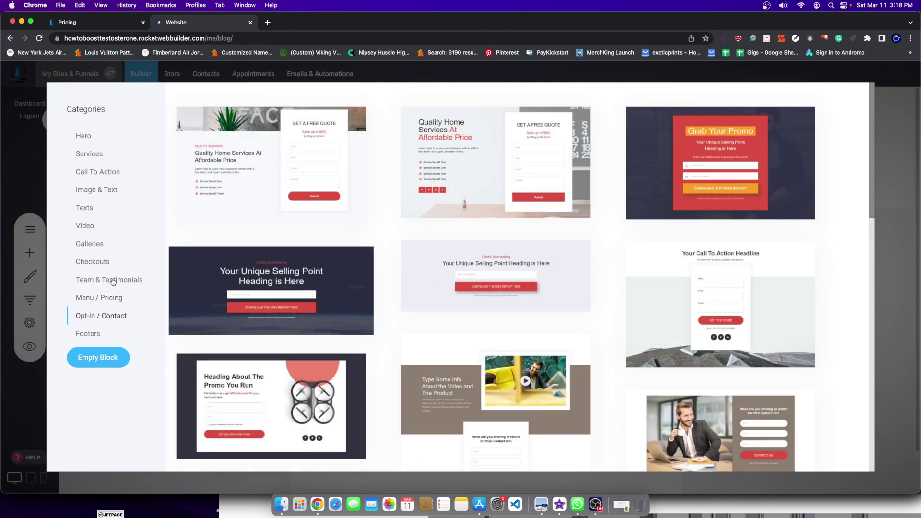
{"action": "left_click", "coordinate": [81, 135]}
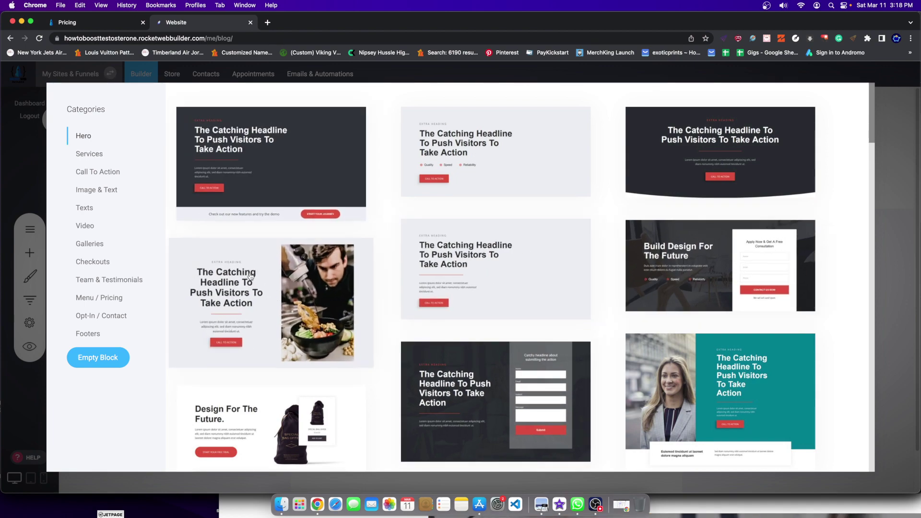
{"action": "left_click", "coordinate": [890, 250]}
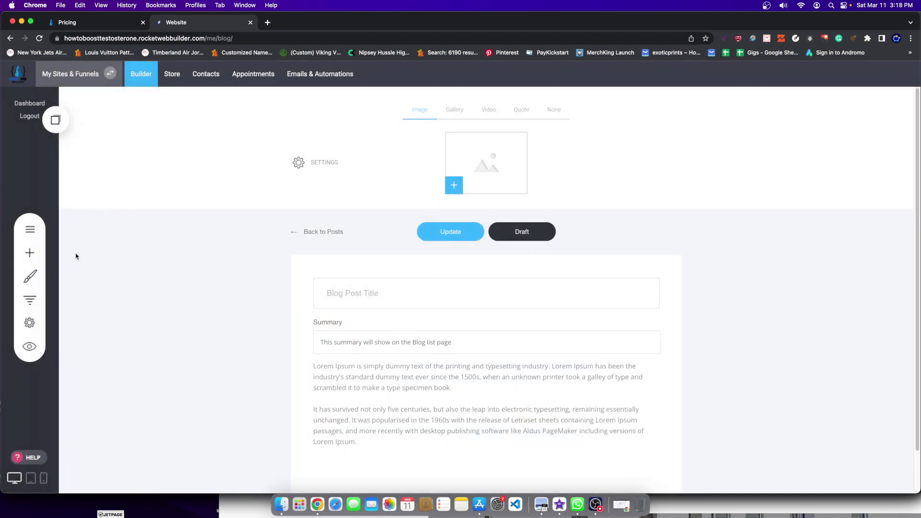
- Add two Lorem ipsum Text widgets to the post body
{"action": "left_click", "coordinate": [29, 253]}
{"action": "left_click_drag", "start_coordinate": [127, 124], "coordinate": [452, 418]}
{"action": "left_click", "coordinate": [29, 253]}
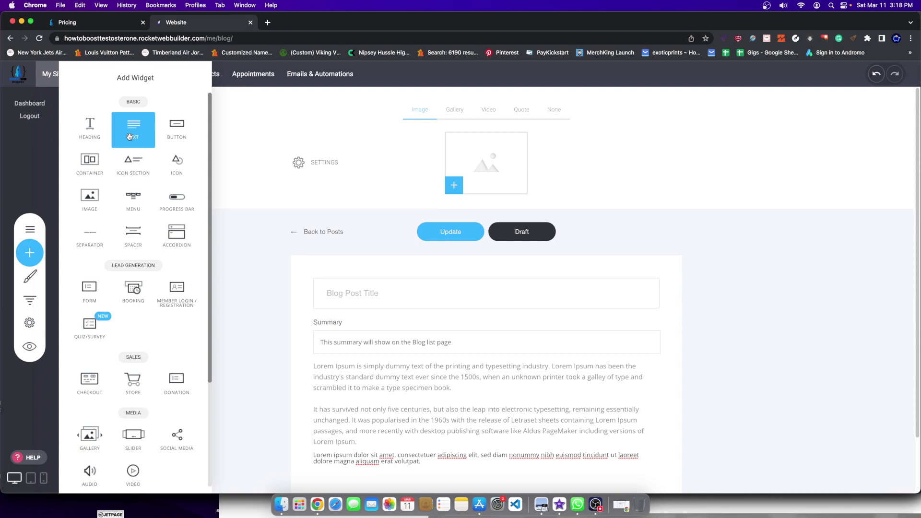
{"action": "left_click_drag", "start_coordinate": [129, 136], "coordinate": [364, 369]}
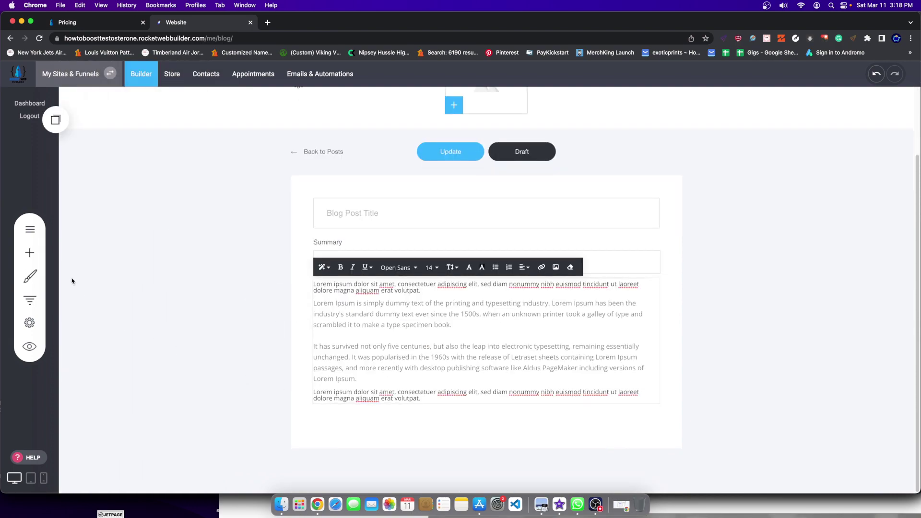
- Place a saved Container from Saved Blocks & Elements below the post text
{"action": "left_click", "coordinate": [29, 253]}
{"action": "mouse_move", "coordinate": [89, 166]}
{"action": "left_mouse_down"}
{"action": "mouse_move", "coordinate": [525, 438]}
{"action": "mouse_move", "coordinate": [507, 406]}
{"action": "mouse_move", "coordinate": [446, 393]}
{"action": "left_mouse_up"}
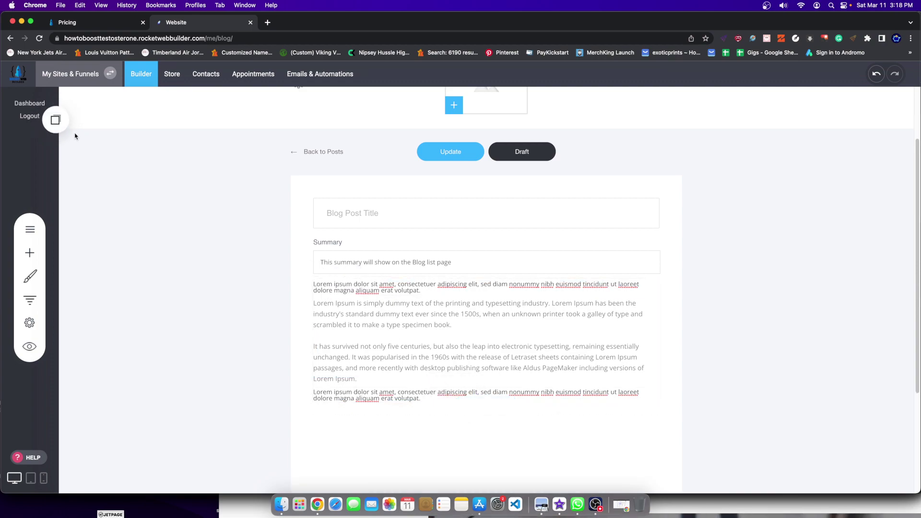
{"action": "left_click", "coordinate": [55, 120]}
{"action": "left_click_drag", "start_coordinate": [96, 202], "coordinate": [468, 416]}
{"action": "scroll", "coordinate": [416, 245], "scroll_direction": "down", "scroll_amount": 3}
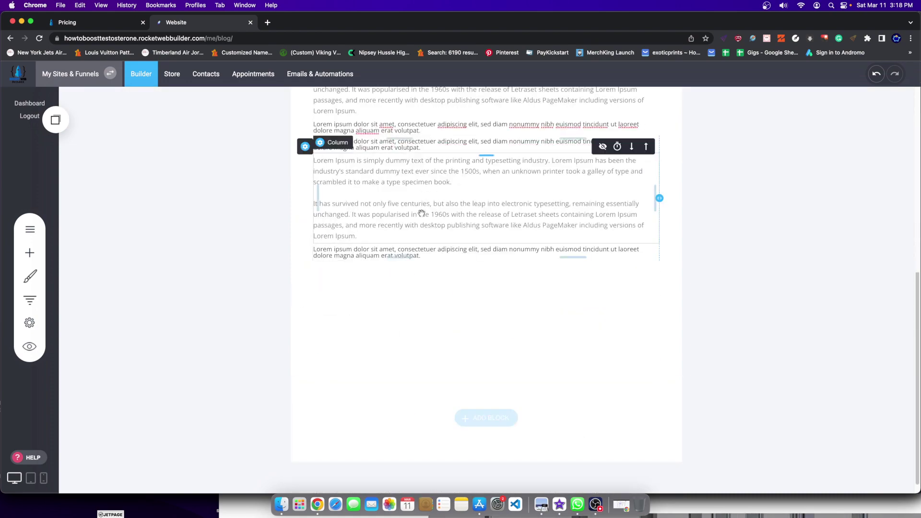
- Insert the Hero block template with the bag product image after the article
{"action": "left_click", "coordinate": [486, 417]}
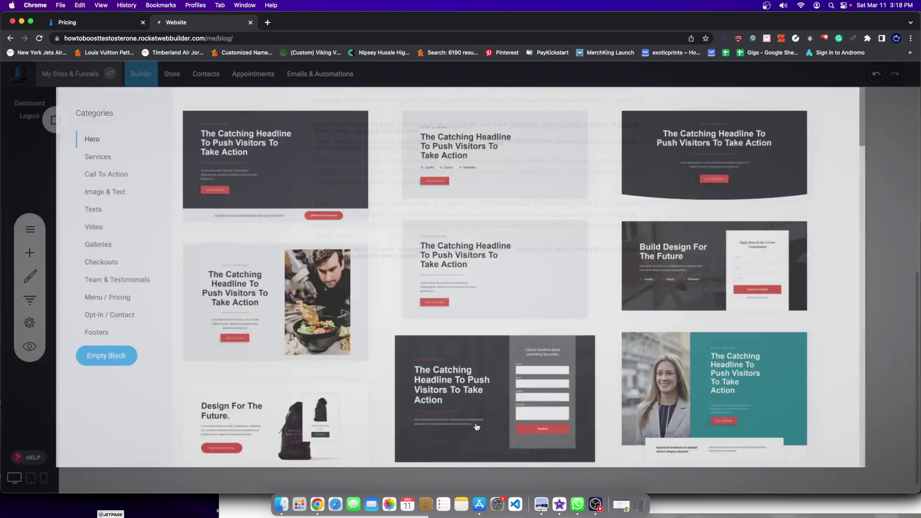
{"action": "scroll", "coordinate": [235, 345], "scroll_direction": "down", "scroll_amount": 10}
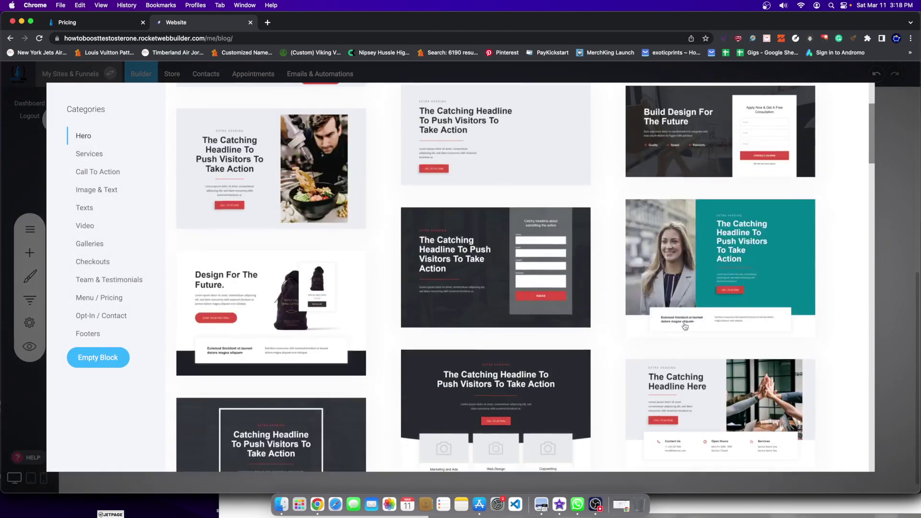
{"action": "scroll", "coordinate": [276, 226], "scroll_direction": "down", "scroll_amount": 5}
{"action": "scroll", "coordinate": [277, 226], "scroll_direction": "up", "scroll_amount": 5}
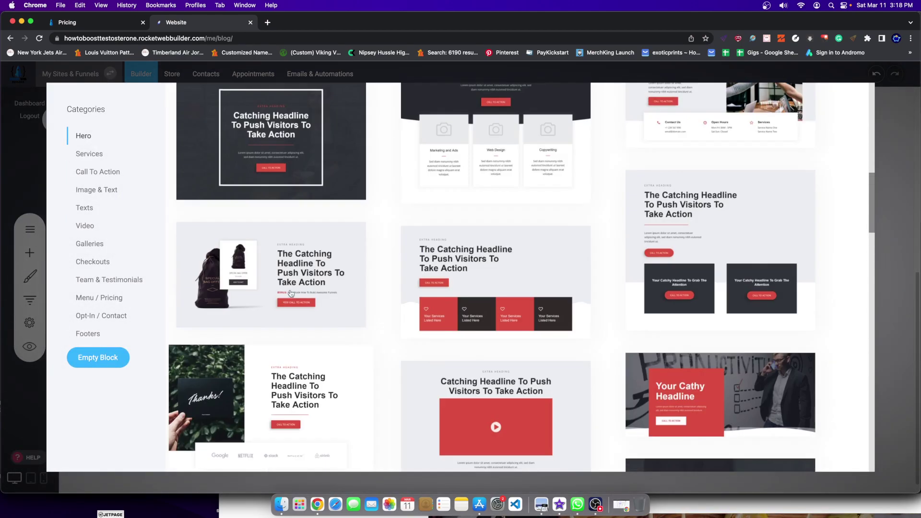
{"action": "left_click", "coordinate": [273, 258]}
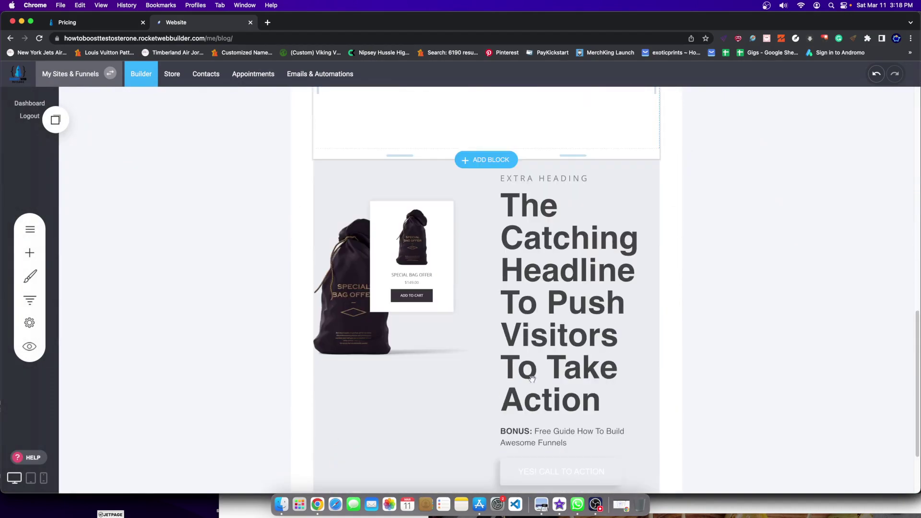
- Set the hero headline to font size 20 with 0.8 line height
{"action": "left_click", "coordinate": [550, 192]}
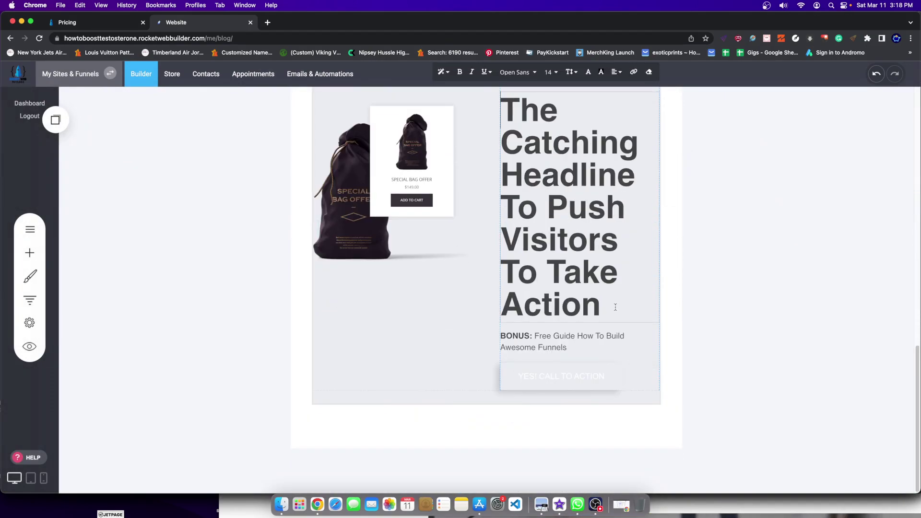
{"action": "left_click_drag", "start_coordinate": [602, 315], "coordinate": [555, 79]}
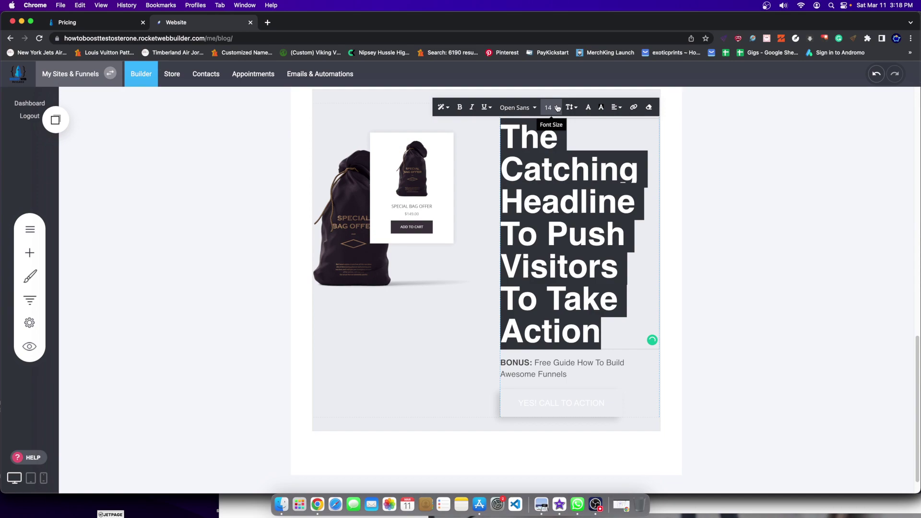
{"action": "left_click", "coordinate": [551, 108]}
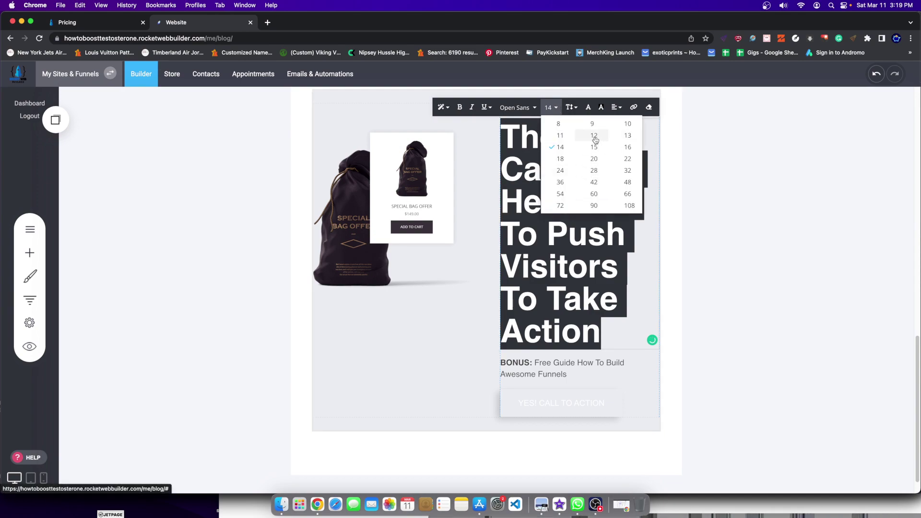
{"action": "left_click", "coordinate": [627, 135]}
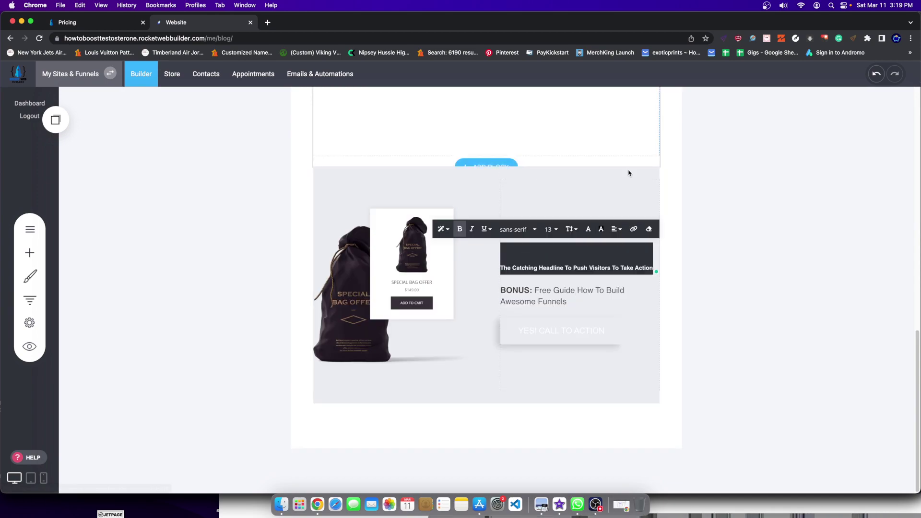
{"action": "left_click", "coordinate": [551, 229]}
{"action": "left_click", "coordinate": [594, 281]}
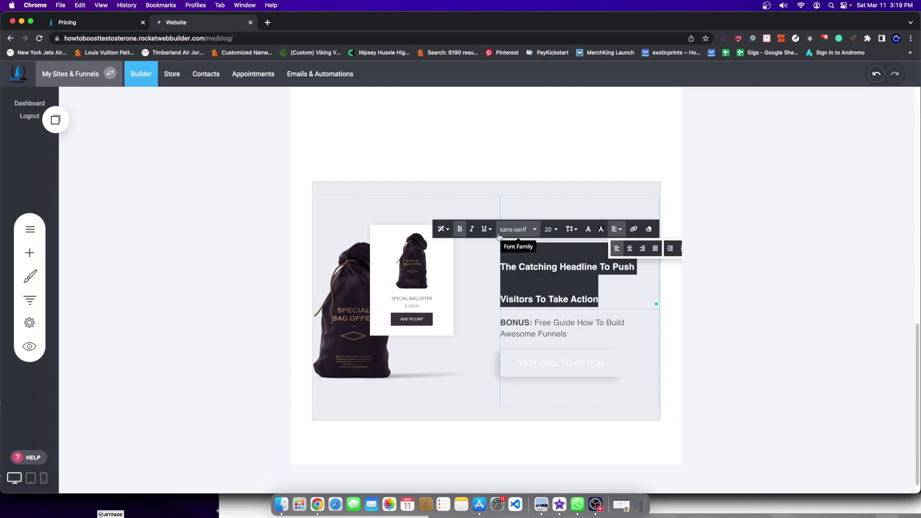
{"action": "left_click", "coordinate": [570, 231]}
{"action": "left_click", "coordinate": [586, 257]}
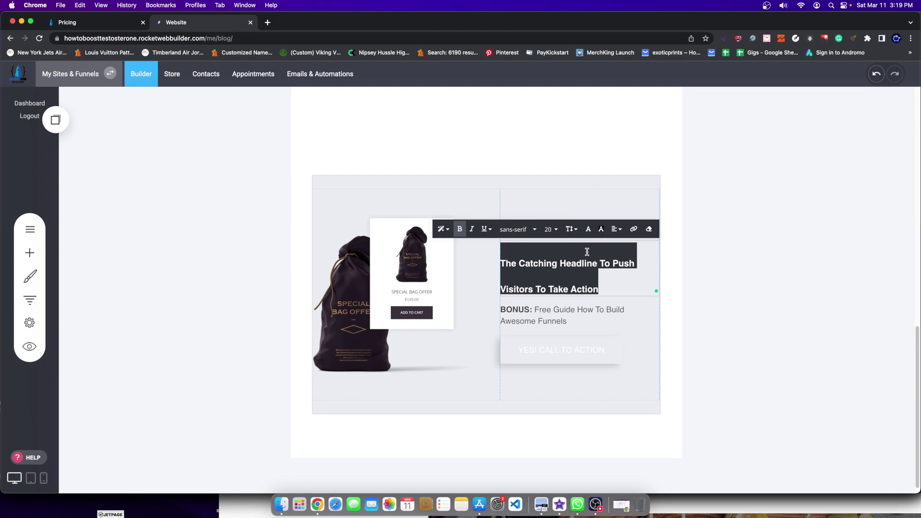
{"action": "left_click", "coordinate": [714, 235]}
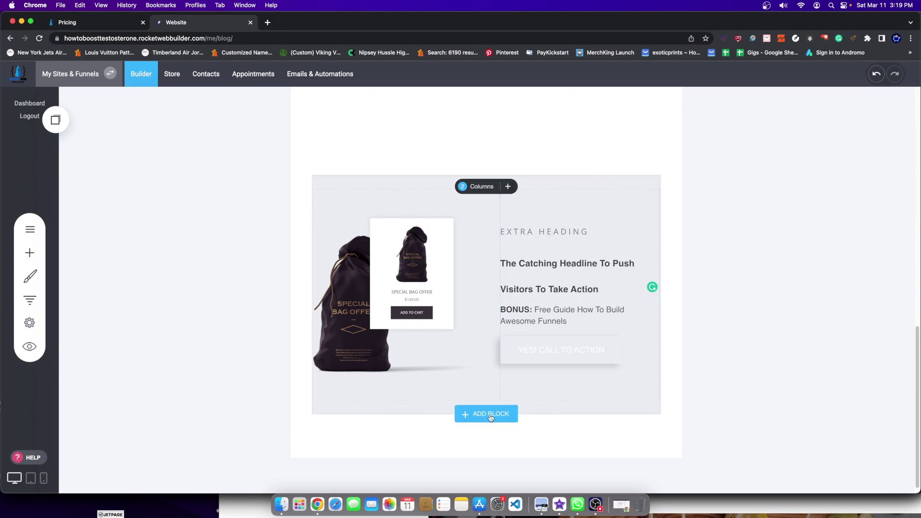
- Insert the dark Play The Video block from the Video category
{"action": "left_click", "coordinate": [485, 413]}
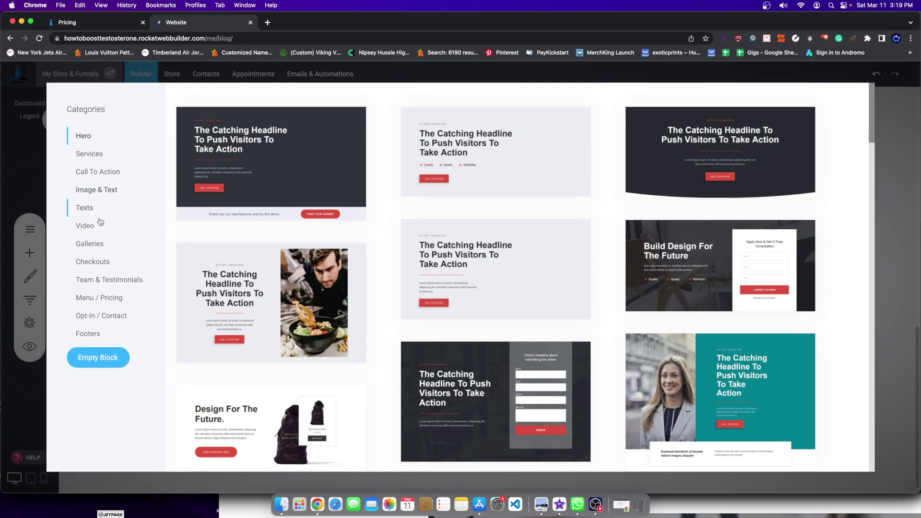
{"action": "left_click", "coordinate": [93, 228]}
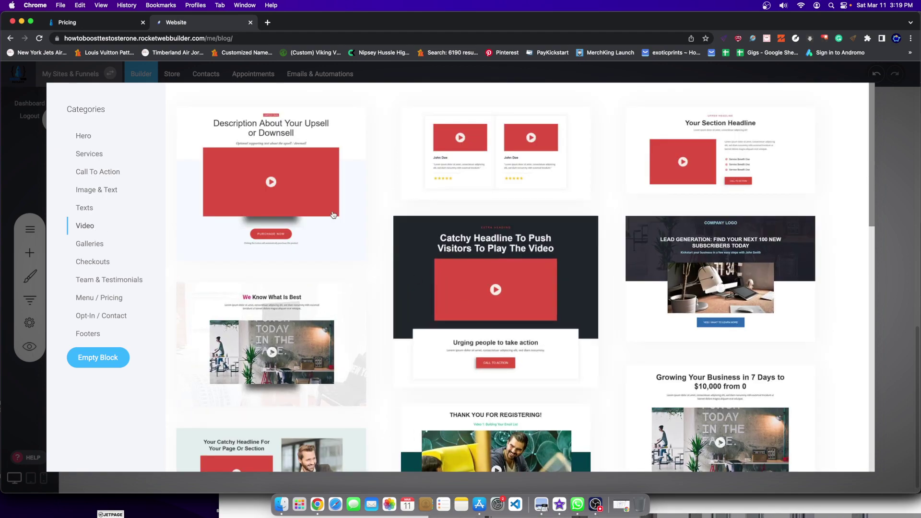
{"action": "left_click", "coordinate": [499, 281]}
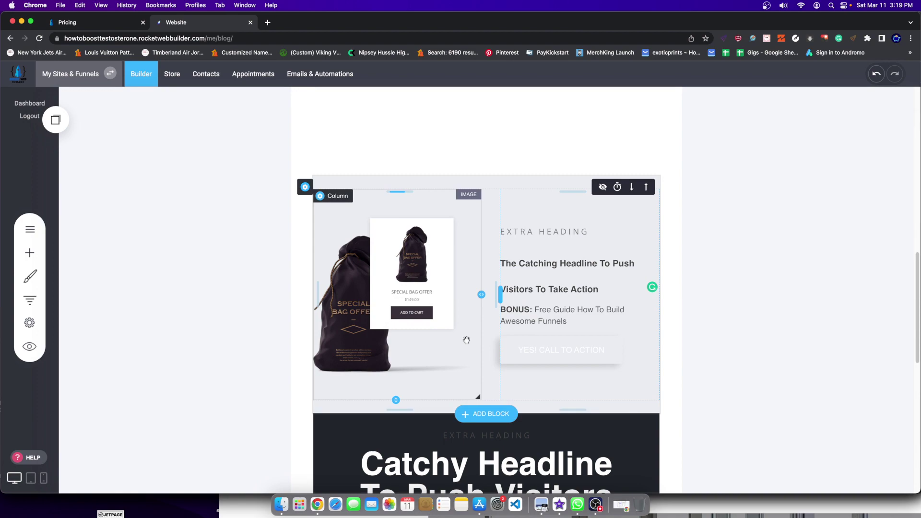
{"action": "scroll", "coordinate": [466, 340], "scroll_direction": "down", "scroll_amount": 6}
{"action": "scroll", "coordinate": [506, 346], "scroll_direction": "down", "scroll_amount": 4}
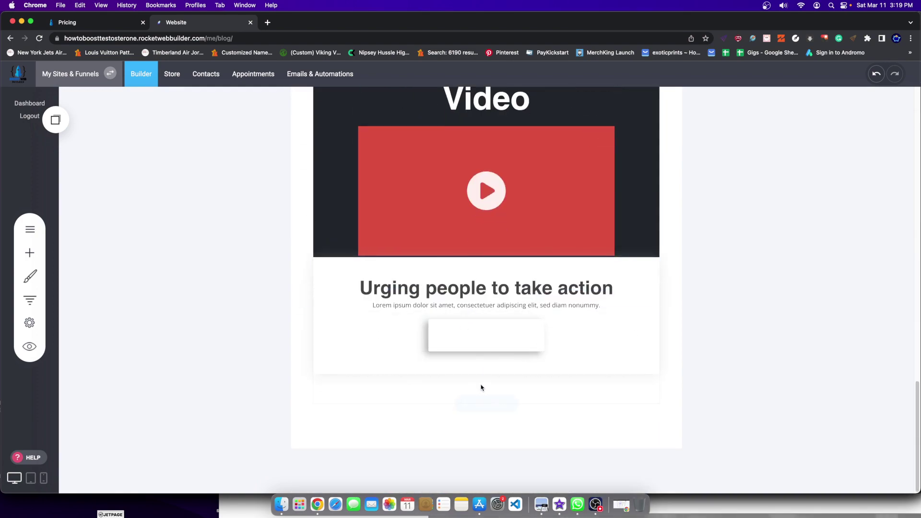
- Add the 'Heading For Any Occasion.' Image & Text block below the video block
{"action": "left_click", "coordinate": [486, 401]}
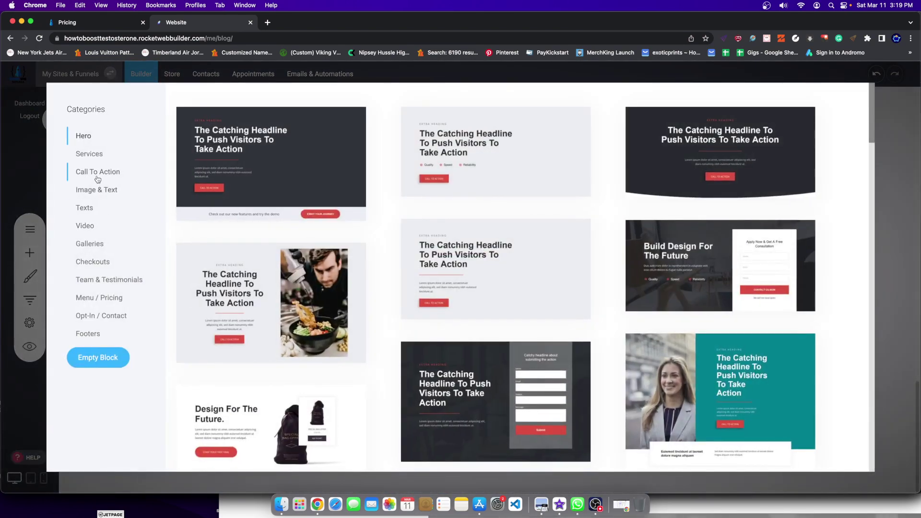
{"action": "left_click", "coordinate": [94, 191]}
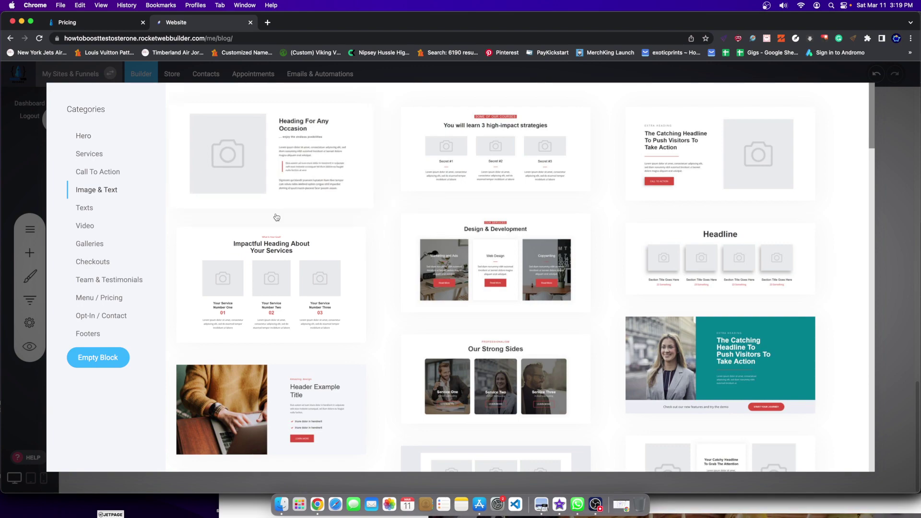
{"action": "scroll", "coordinate": [314, 201], "scroll_direction": "down", "scroll_amount": 6}
{"action": "scroll", "coordinate": [315, 201], "scroll_direction": "up", "scroll_amount": 2}
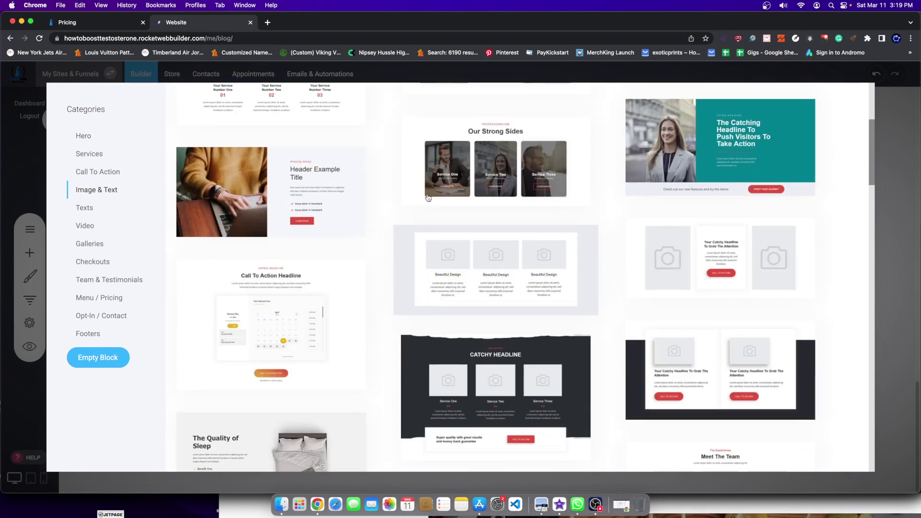
{"action": "scroll", "coordinate": [370, 324], "scroll_direction": "down", "scroll_amount": 7}
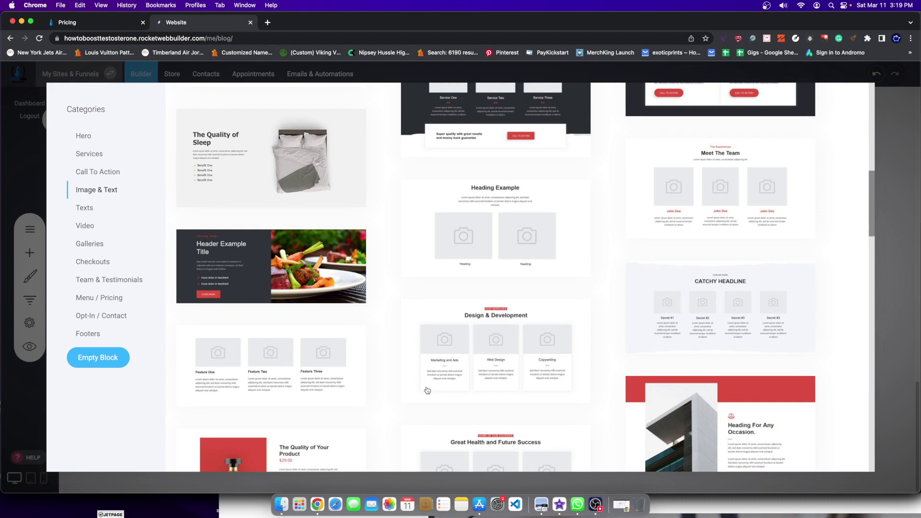
{"action": "scroll", "coordinate": [426, 387], "scroll_direction": "down", "scroll_amount": 7}
{"action": "left_click", "coordinate": [694, 149]}
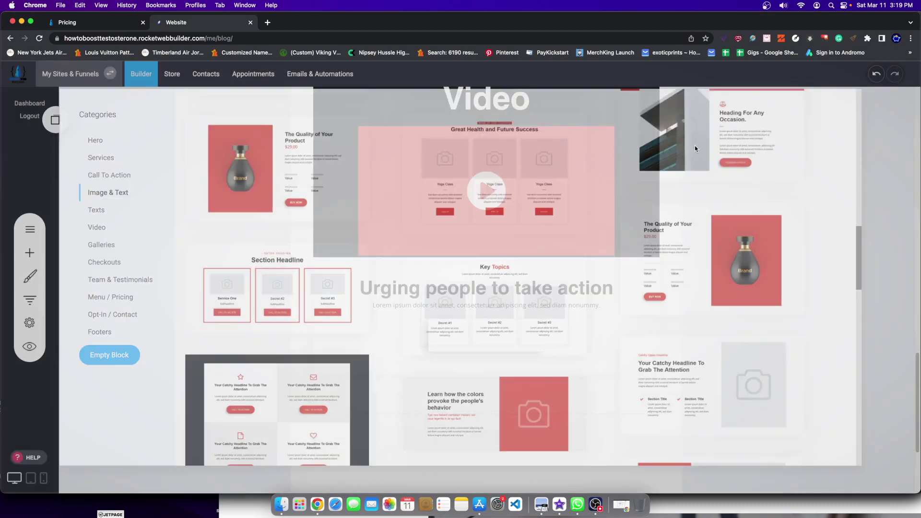
{"action": "scroll", "coordinate": [496, 398], "scroll_direction": "down", "scroll_amount": 2}
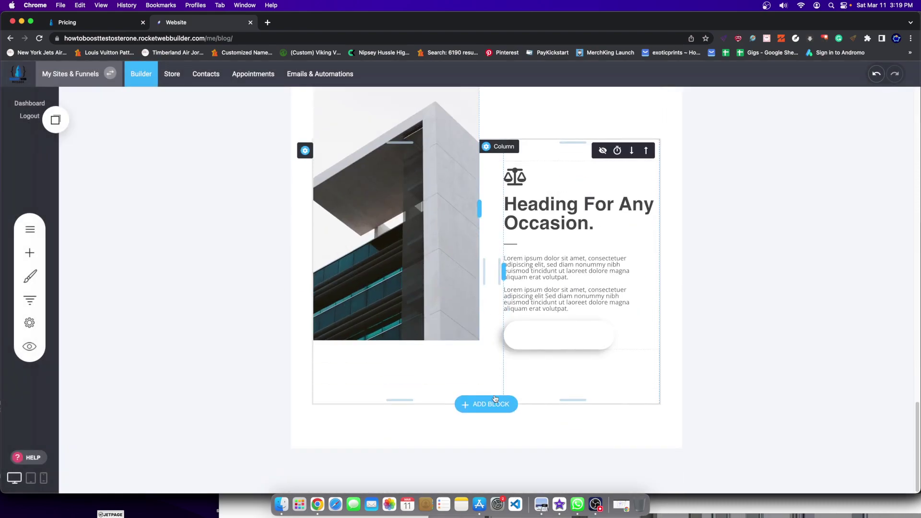
- Insert the Call To Action upsell block with the e-book image
{"action": "left_click", "coordinate": [492, 411]}
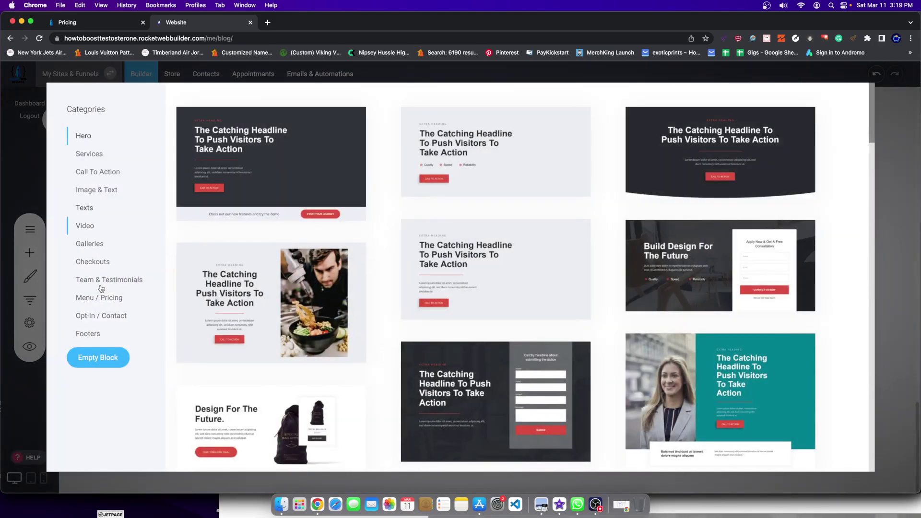
{"action": "left_click", "coordinate": [94, 172]}
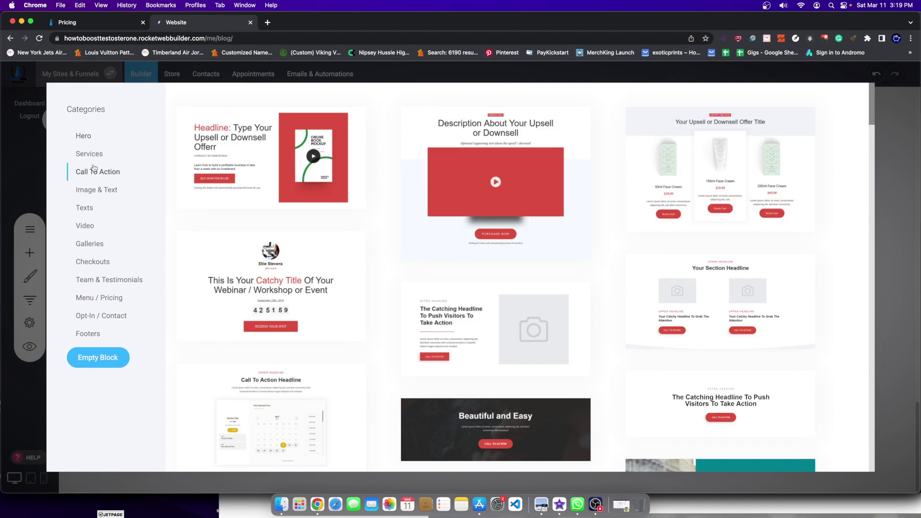
{"action": "scroll", "coordinate": [328, 216], "scroll_direction": "down", "scroll_amount": 6}
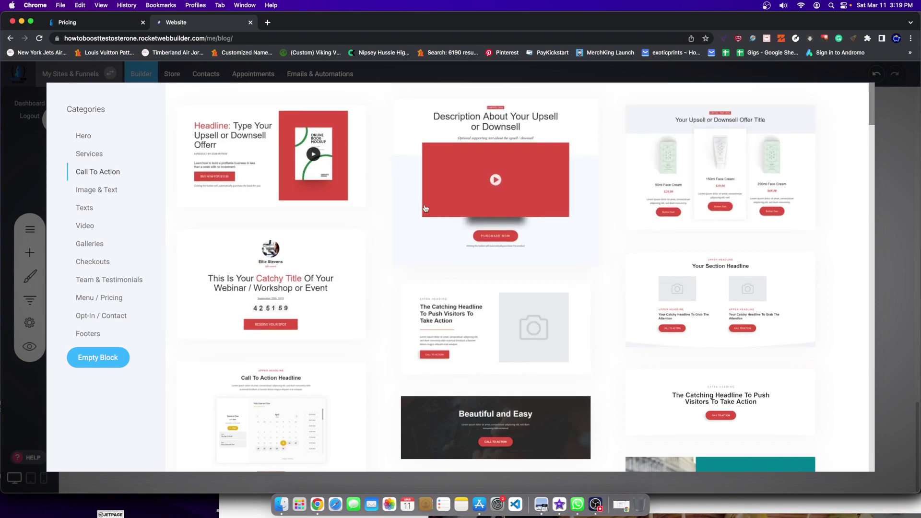
{"action": "scroll", "coordinate": [327, 217], "scroll_direction": "up", "scroll_amount": 6}
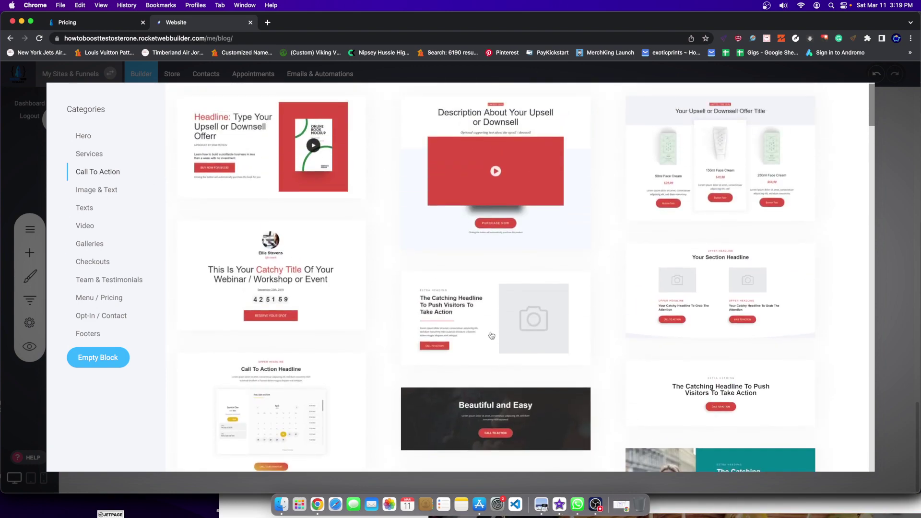
{"action": "left_click", "coordinate": [248, 200]}
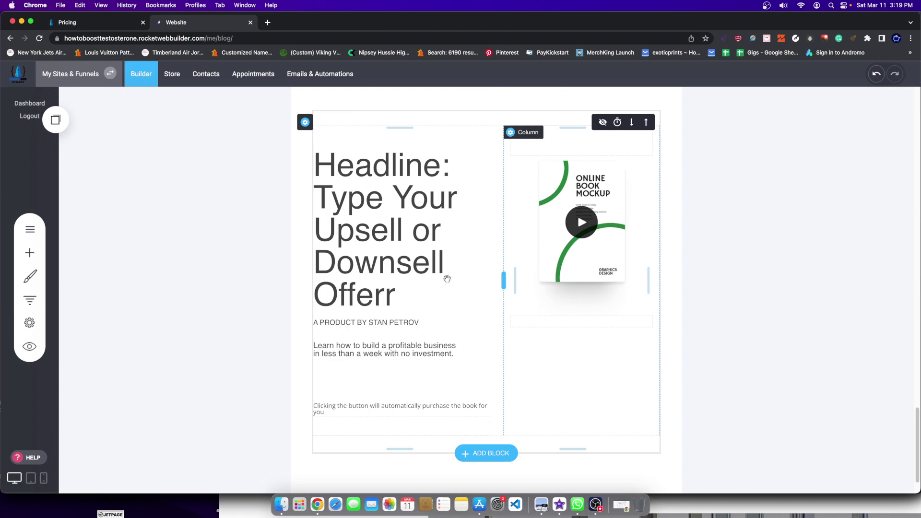
- Change the BUY NOW FOR $13.90 button's fill to a lighter, brighter blue
{"action": "mouse_move", "coordinate": [320, 354]}
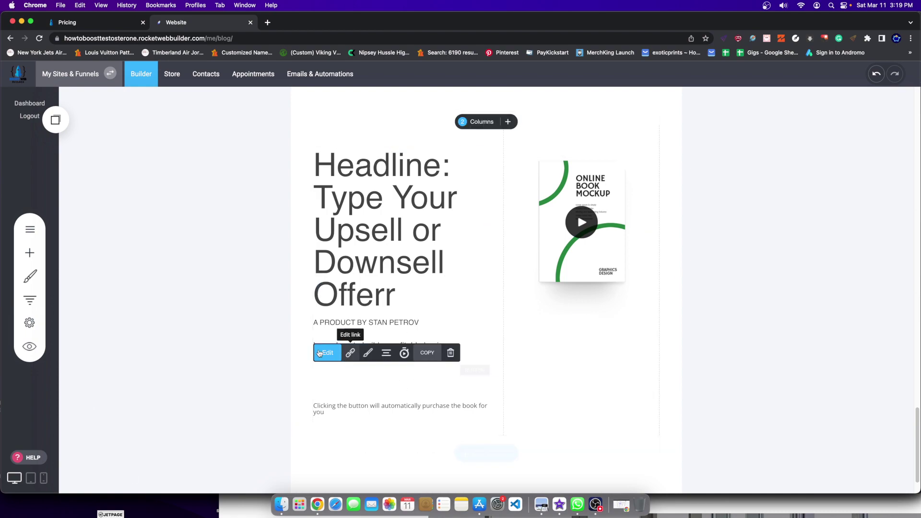
{"action": "left_click", "coordinate": [367, 354]}
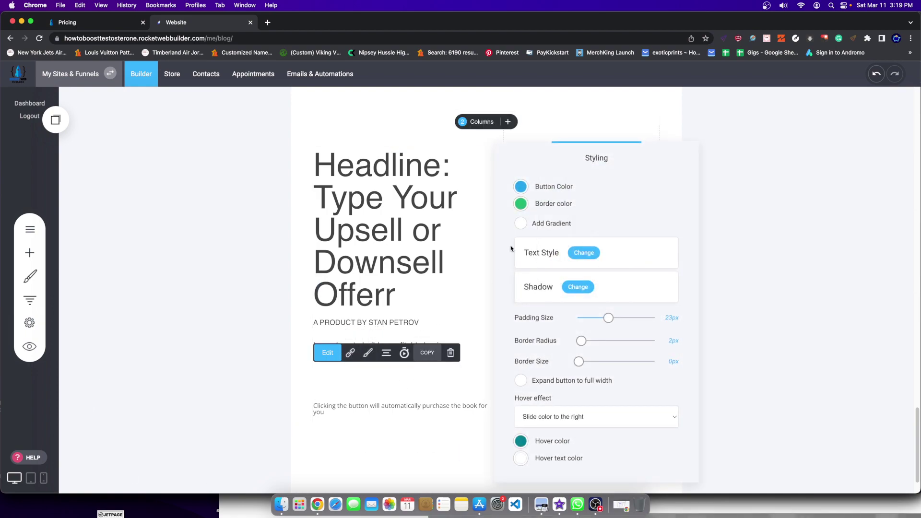
{"action": "left_click", "coordinate": [521, 186]}
{"action": "left_click", "coordinate": [581, 222]}
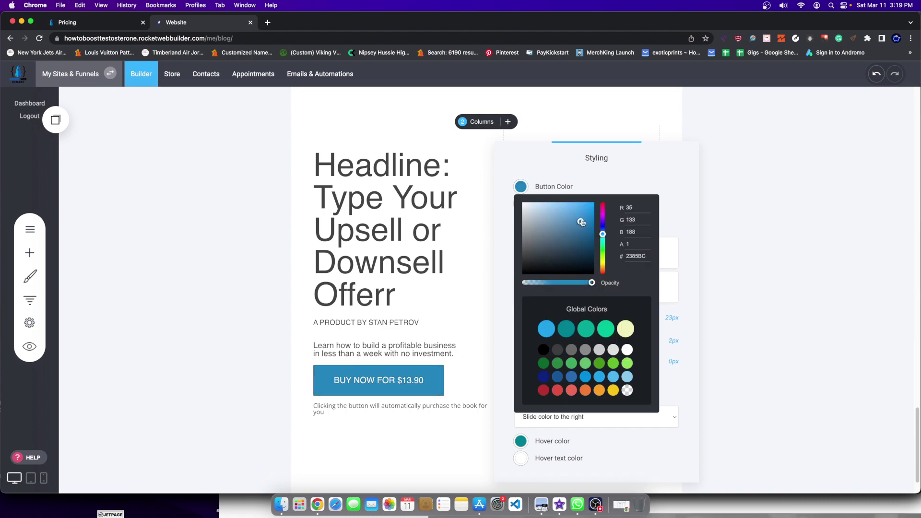
{"action": "left_click_drag", "start_coordinate": [583, 217], "coordinate": [581, 215]}
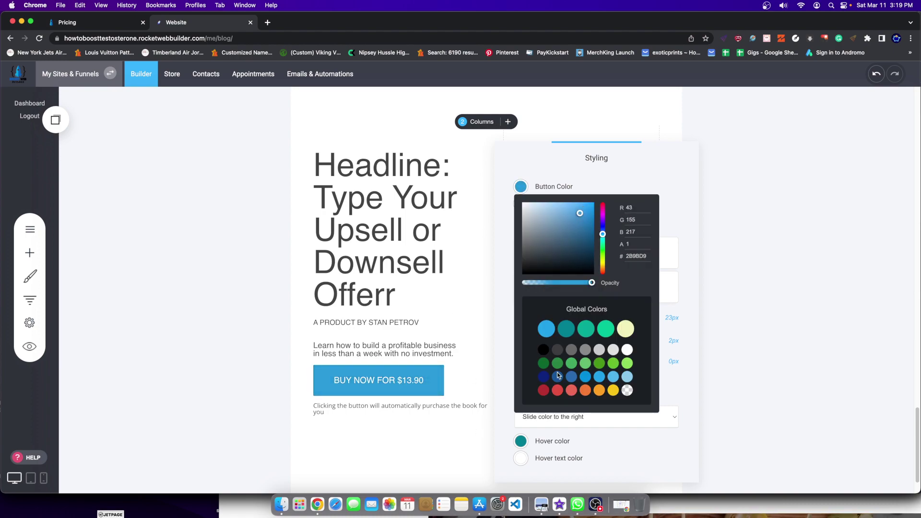
{"action": "left_click", "coordinate": [741, 254]}
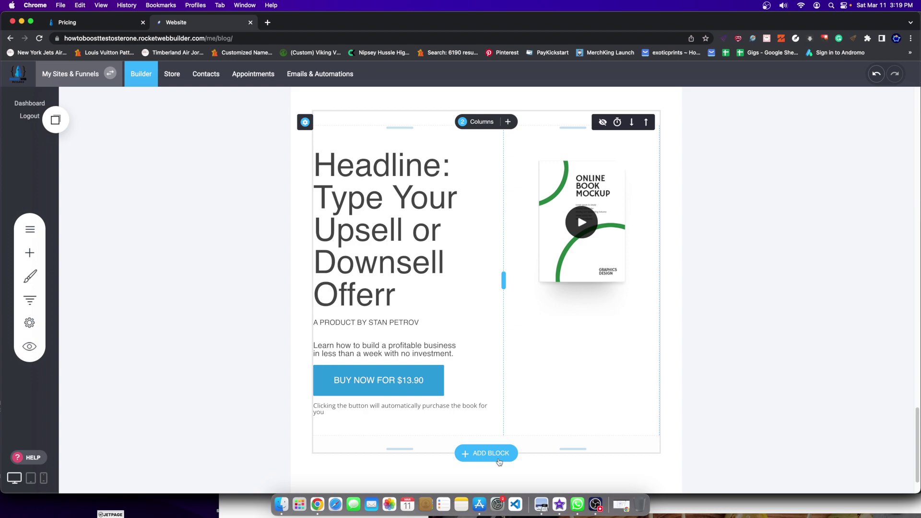
- Insert the What Our Customers Are Saying template from Team & Testimonials below the upsell block
{"action": "left_click", "coordinate": [490, 454]}
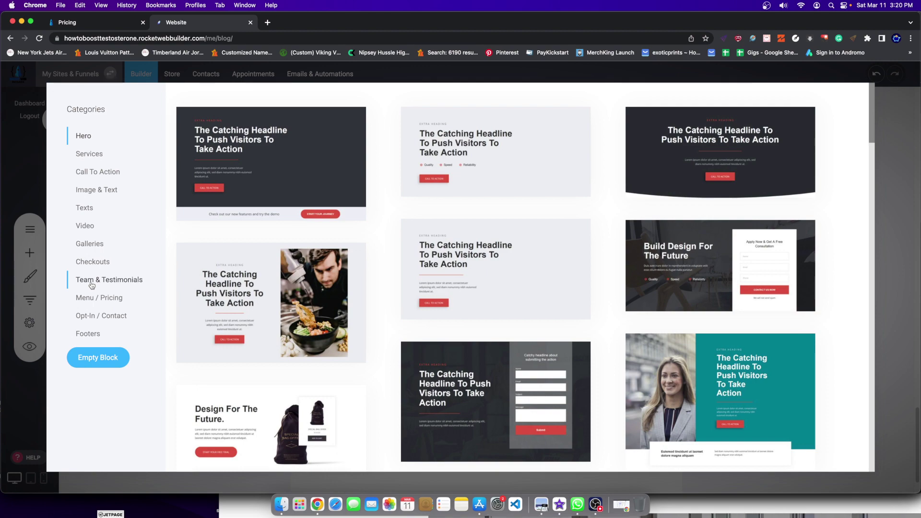
{"action": "left_click", "coordinate": [92, 285]}
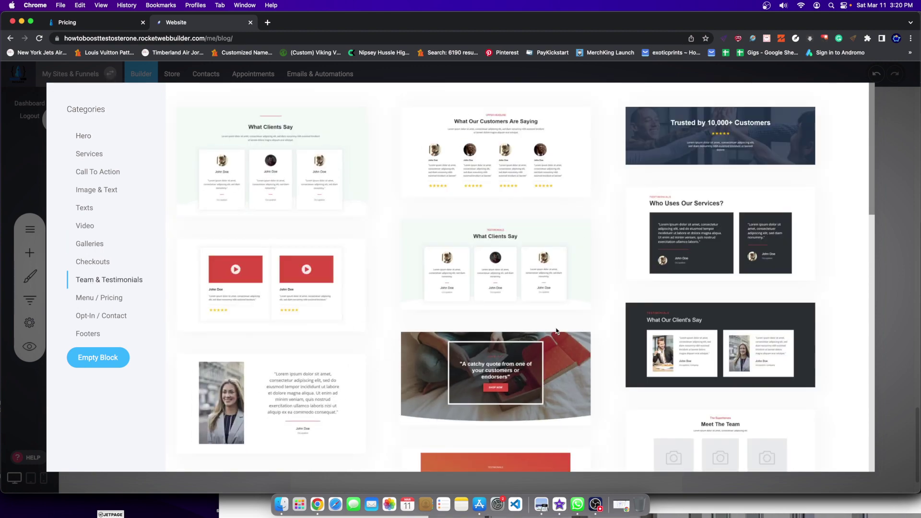
{"action": "left_click", "coordinate": [597, 186]}
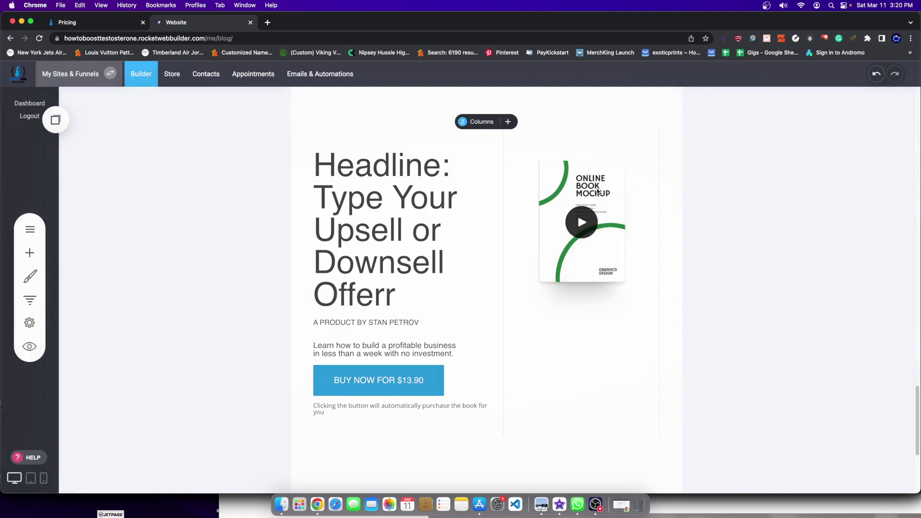
{"action": "scroll", "coordinate": [380, 387], "scroll_direction": "up", "scroll_amount": 15}
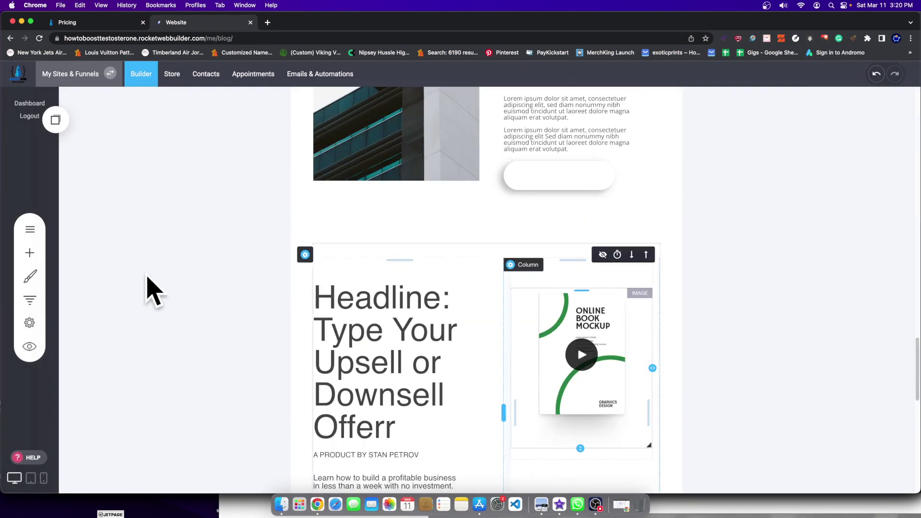
{"action": "scroll", "coordinate": [521, 286], "scroll_direction": "up", "scroll_amount": 5}
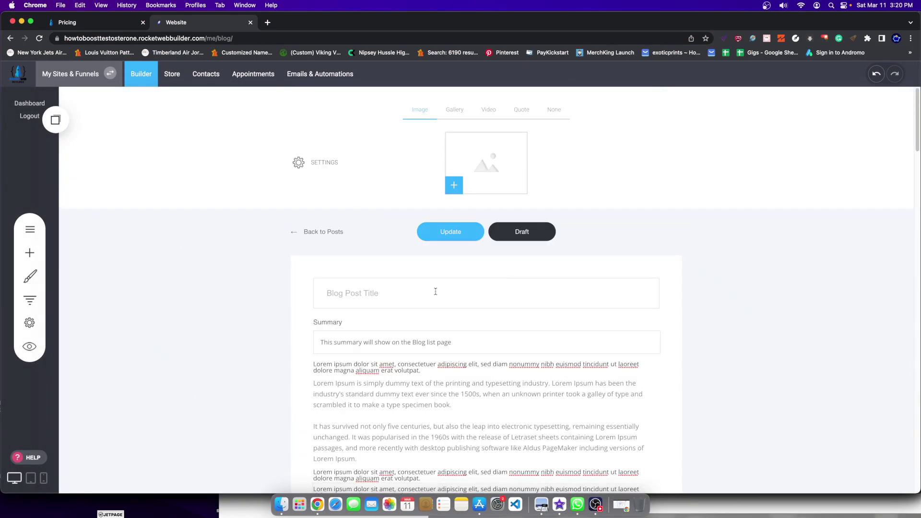
{"action": "scroll", "coordinate": [522, 312], "scroll_direction": "down", "scroll_amount": 15}
{"action": "scroll", "coordinate": [663, 311], "scroll_direction": "down", "scroll_amount": 10}
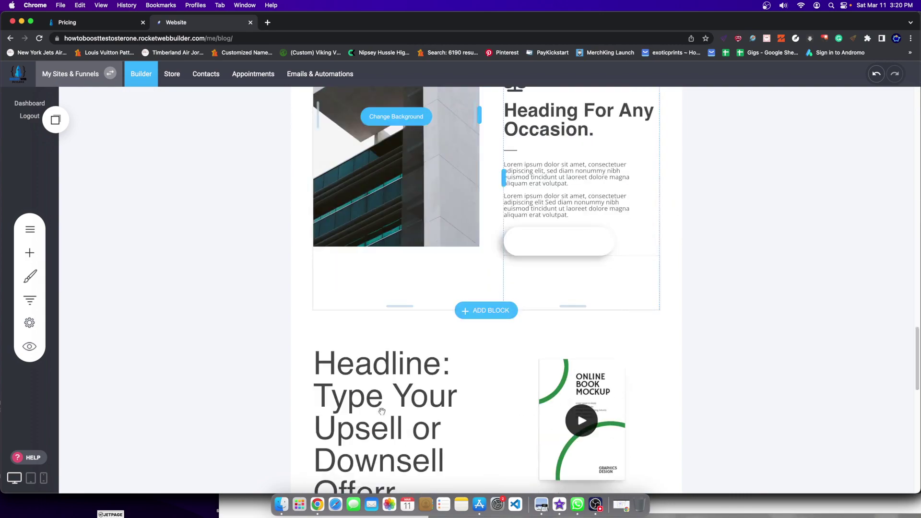
{"action": "scroll", "coordinate": [405, 247], "scroll_direction": "down", "scroll_amount": 5}
{"action": "scroll", "coordinate": [459, 250], "scroll_direction": "up", "scroll_amount": 15}
{"action": "scroll", "coordinate": [418, 168], "scroll_direction": "up", "scroll_amount": 6}
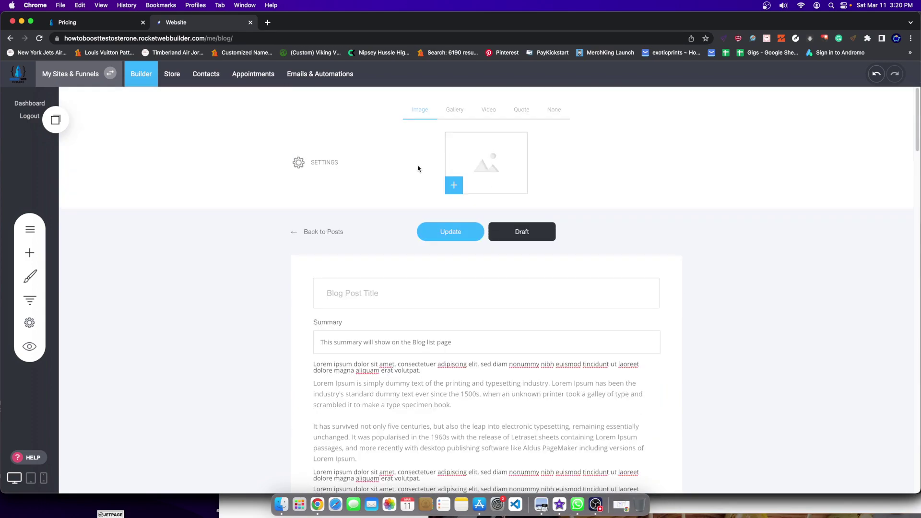
- Enter the blog post title 'test landing blogh post'
{"action": "left_click", "coordinate": [355, 294]}
{"action": "type", "text": "tre"}
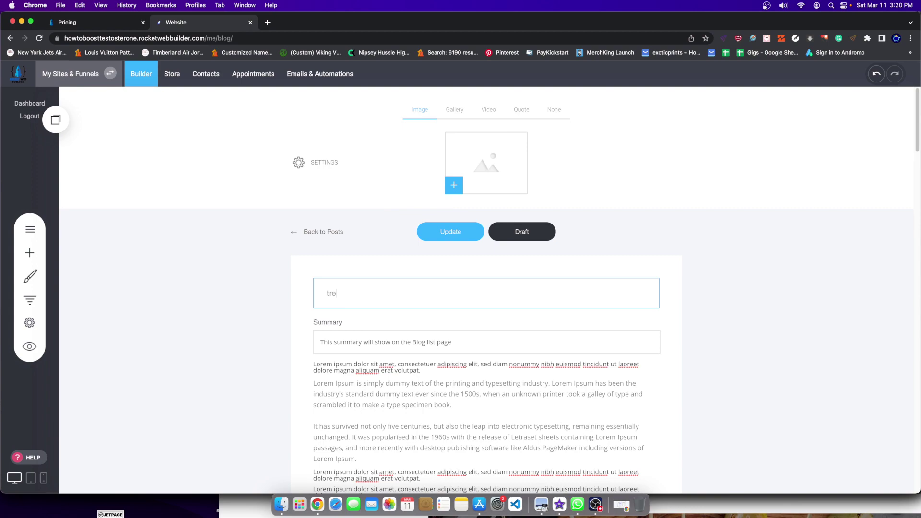
{"action": "key", "text": "BackSpace"}
{"action": "type", "text": "est landing blogh post"}
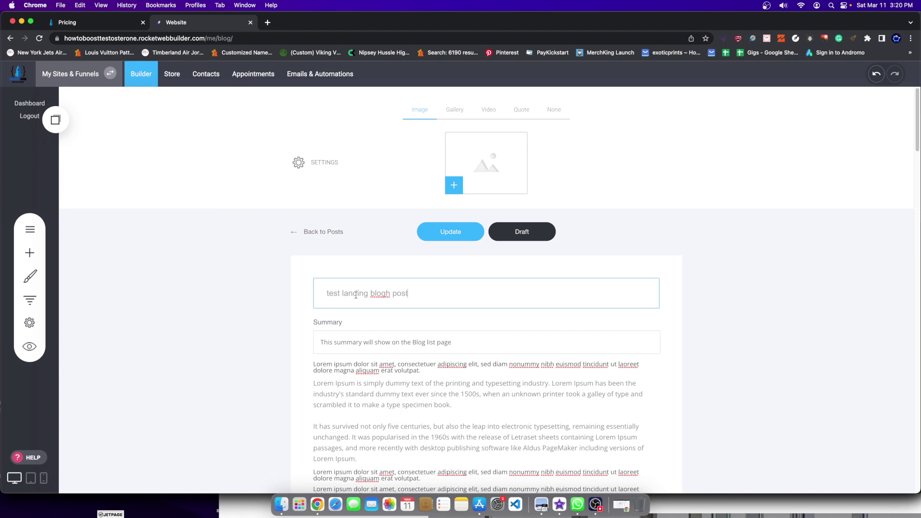
- Add a 'test' category in the post settings and update the post
{"action": "left_click", "coordinate": [478, 232]}
{"action": "left_click", "coordinate": [460, 280]}
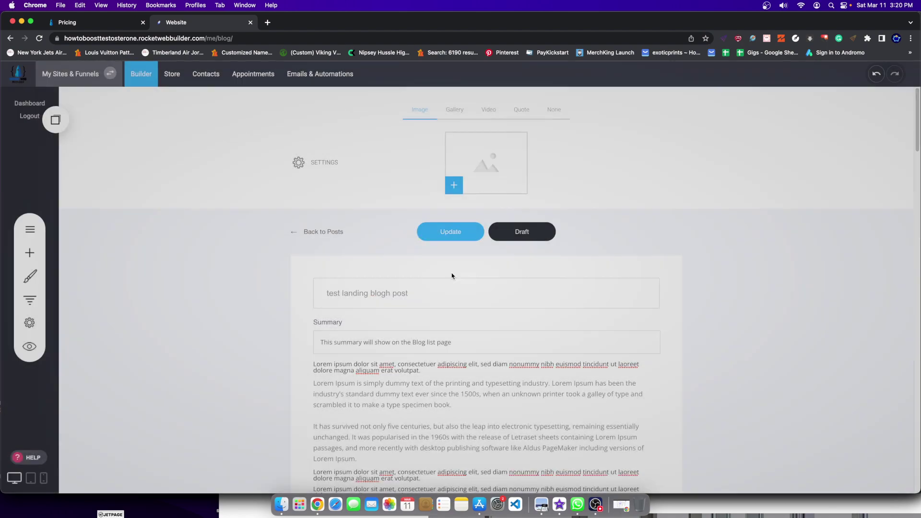
{"action": "left_click", "coordinate": [321, 164]}
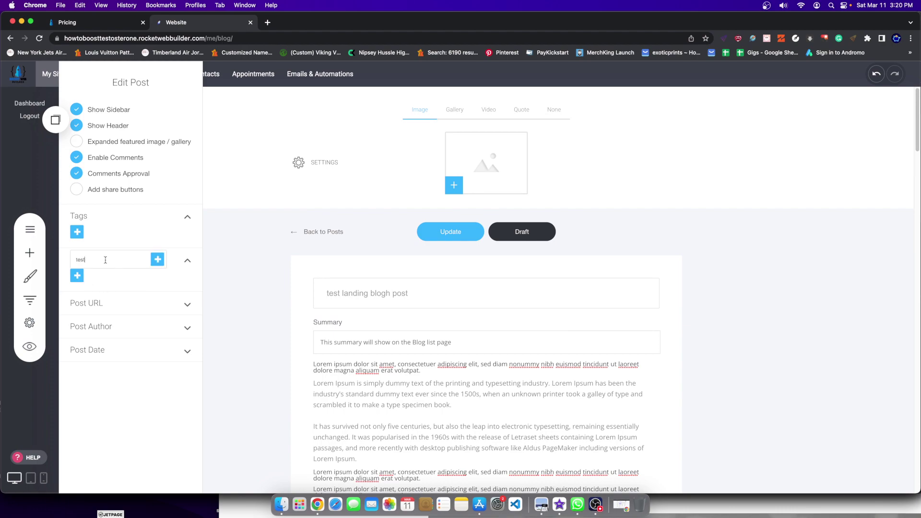
{"action": "left_click", "coordinate": [105, 260]}
{"action": "type", "text": "test"}
{"action": "left_click", "coordinate": [157, 259]}
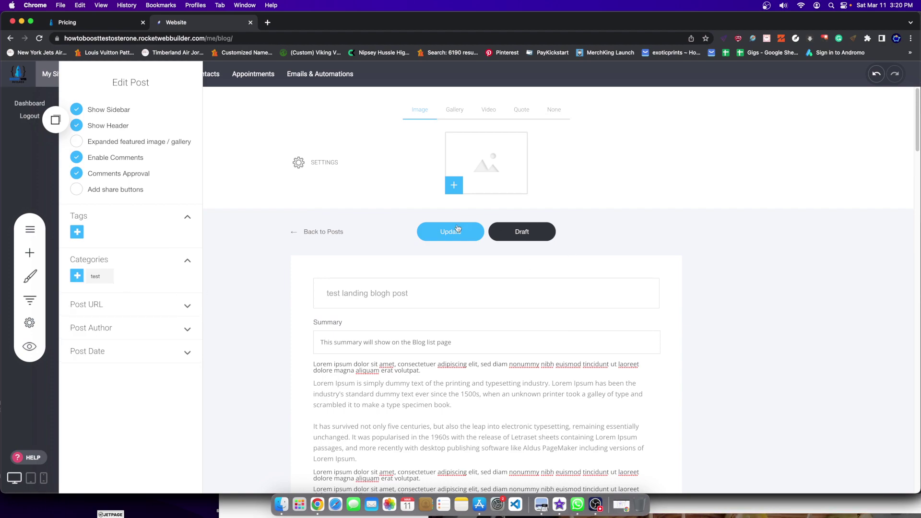
{"action": "left_click", "coordinate": [459, 229]}
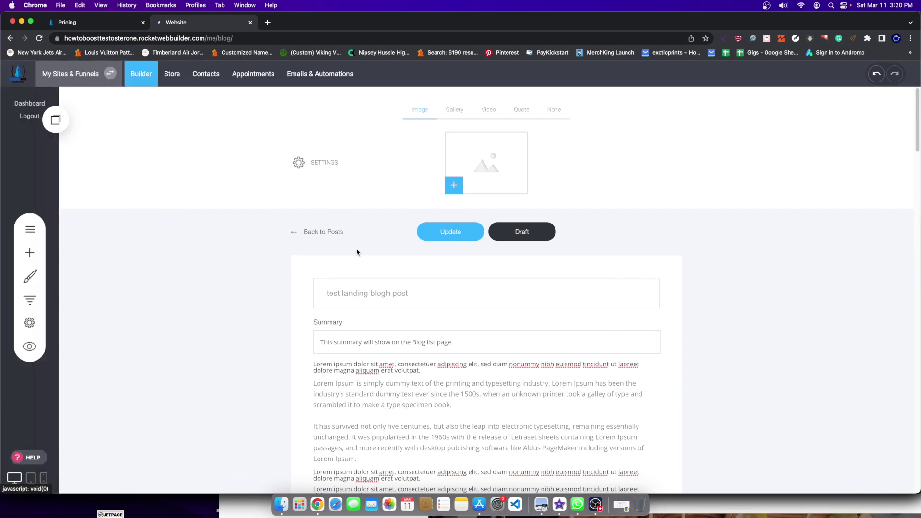
- Go to howtoboosttestosterone.org in a new Chrome tab and open the 'test landing blogh post' article
{"action": "left_click", "coordinate": [269, 22]}
{"action": "type", "text": "howt"}
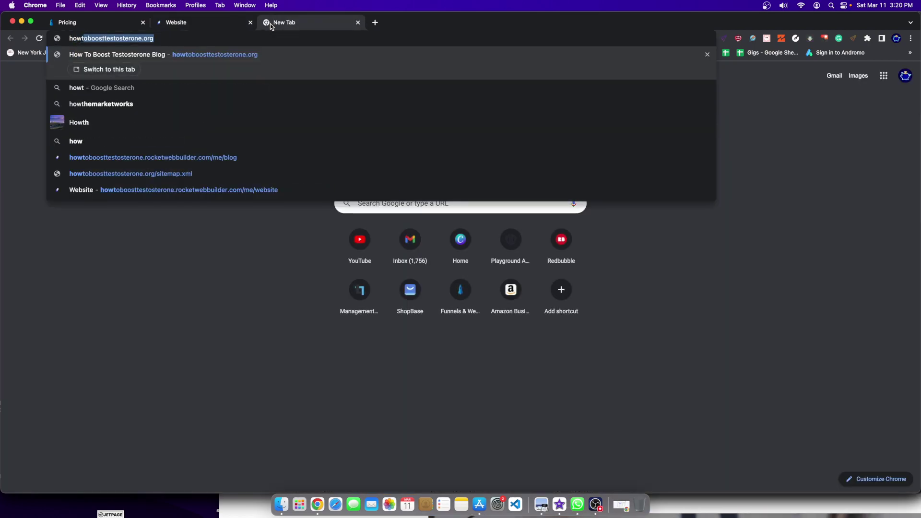
{"action": "key", "text": "Return"}
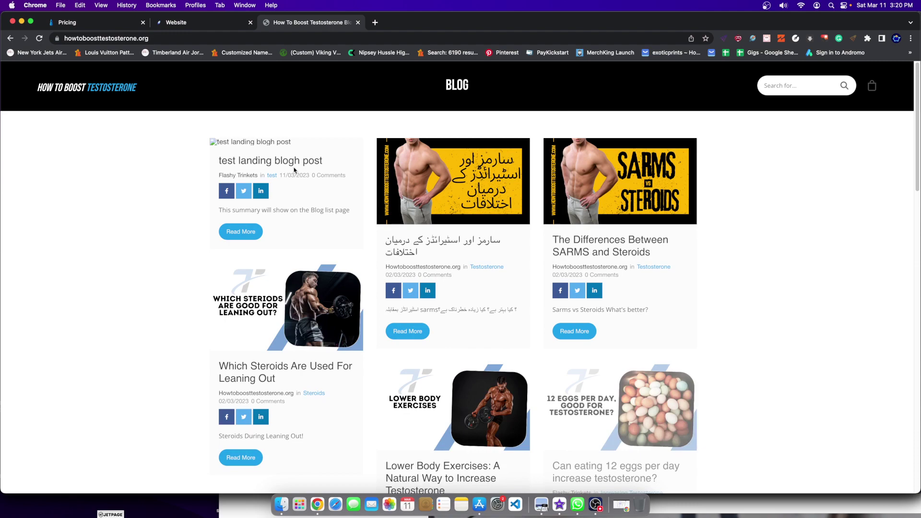
{"action": "left_click", "coordinate": [297, 163]}
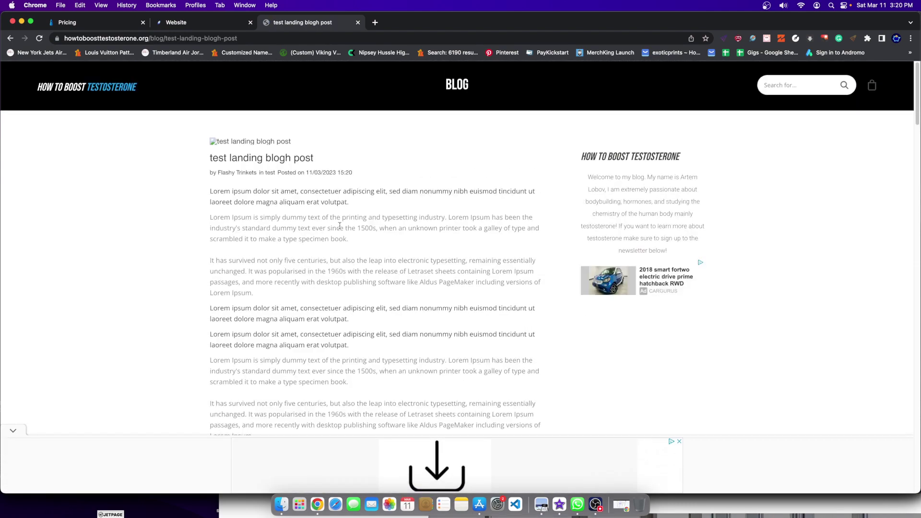
- Scroll through the live post's article text and landing-page blocks
{"action": "scroll", "coordinate": [340, 226], "scroll_direction": "down", "scroll_amount": 15}
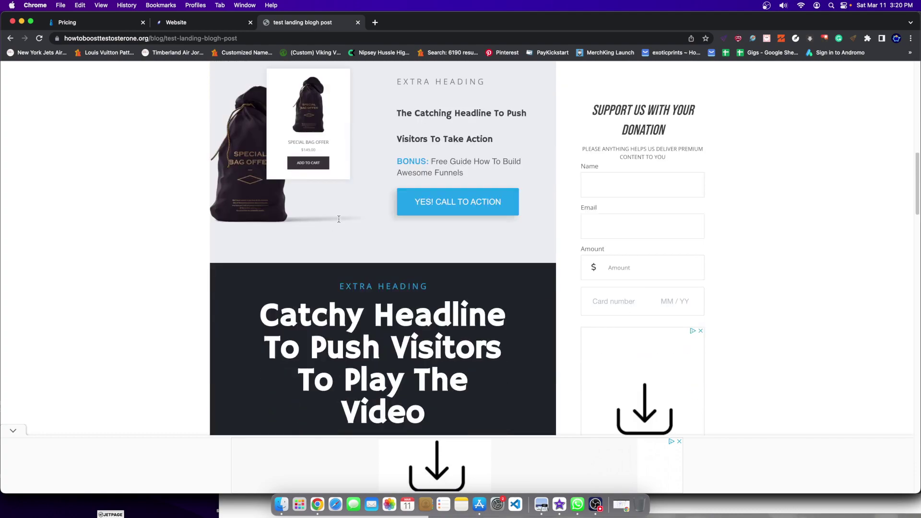
{"action": "scroll", "coordinate": [339, 219], "scroll_direction": "down", "scroll_amount": 15}
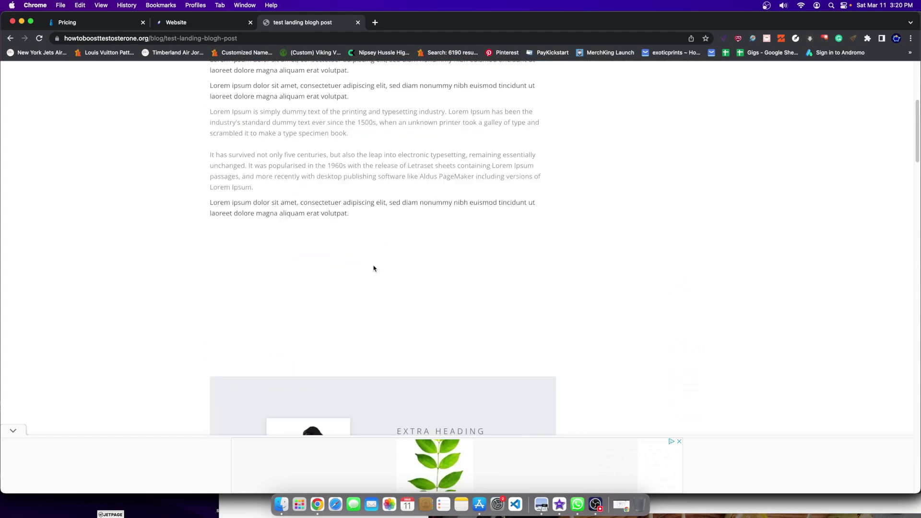
{"action": "scroll", "coordinate": [336, 222], "scroll_direction": "up", "scroll_amount": 10}
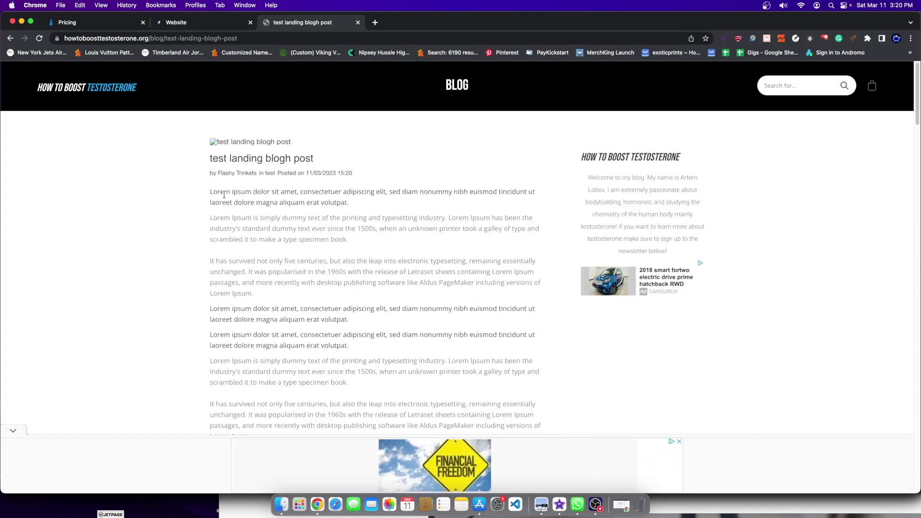
{"action": "left_click_drag", "start_coordinate": [224, 195], "coordinate": [297, 237]}
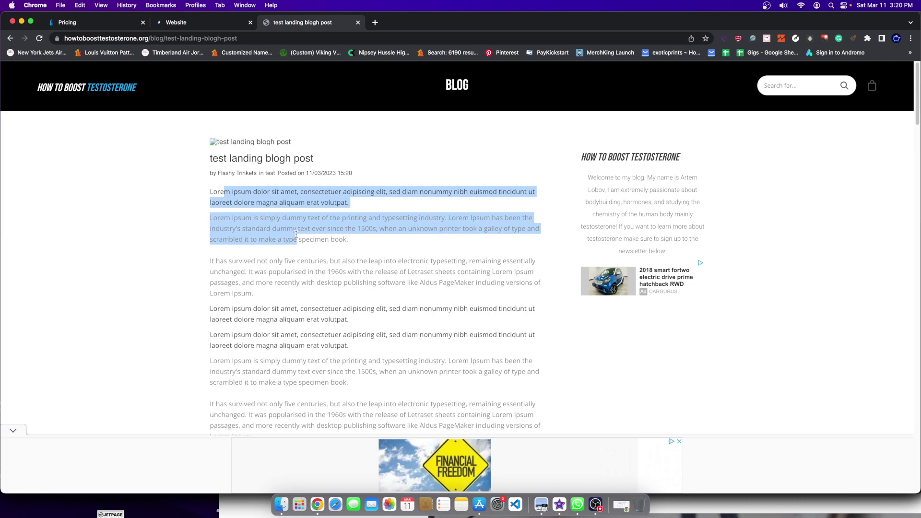
{"action": "scroll", "coordinate": [298, 237], "scroll_direction": "down", "scroll_amount": 20}
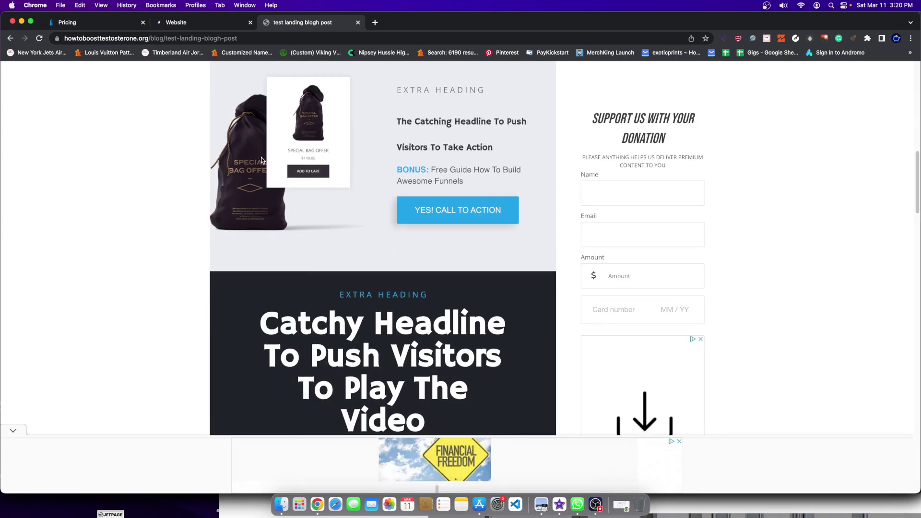
{"action": "scroll", "coordinate": [388, 234], "scroll_direction": "down", "scroll_amount": 5}
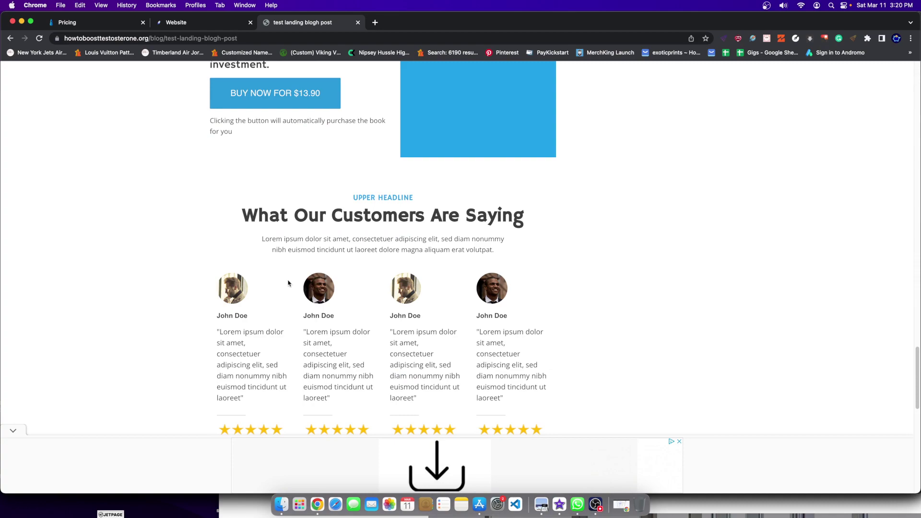
{"action": "scroll", "coordinate": [288, 286], "scroll_direction": "up", "scroll_amount": 15}
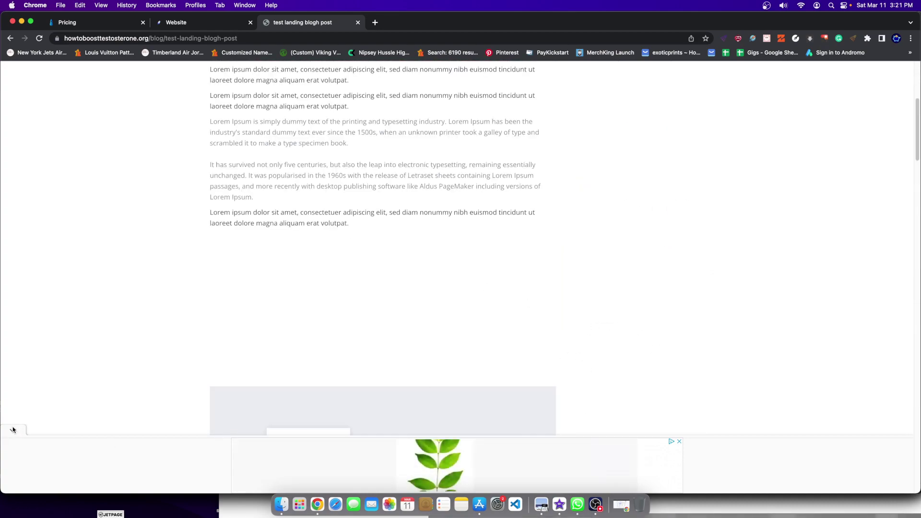
{"action": "left_click", "coordinate": [596, 504]}
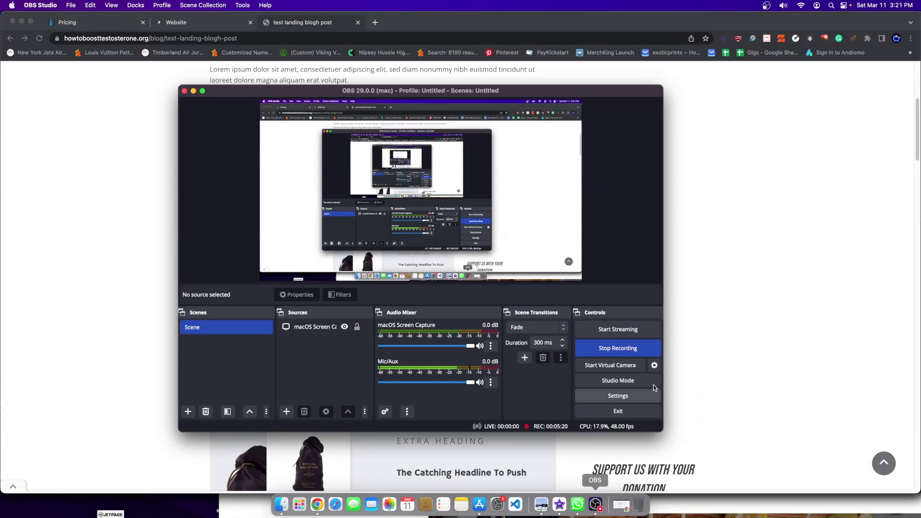